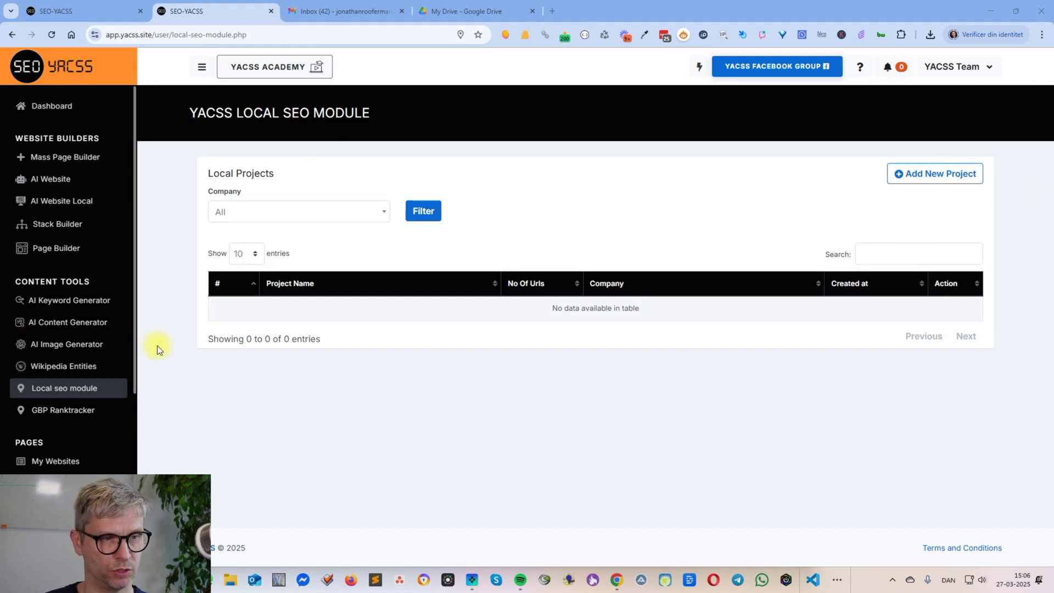
- Go to the Local SEO module and start a new project with Add New Project
{"action": "left_click", "coordinate": [61, 390]}
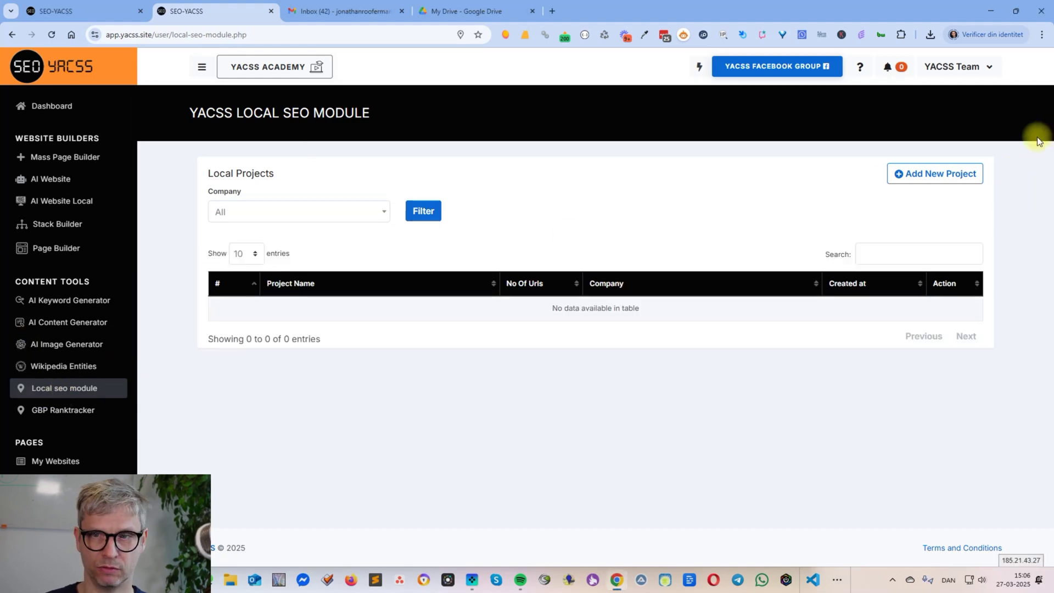
{"action": "left_click", "coordinate": [936, 175]}
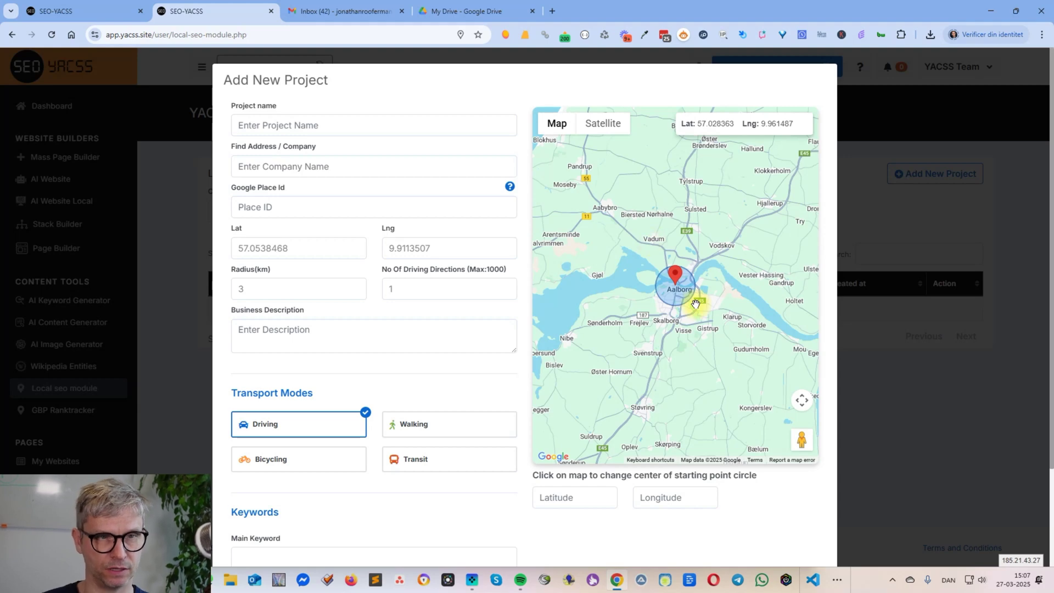
- Name the project 'First SEO project' and search the address field for the business owner's name
{"action": "left_click", "coordinate": [305, 124]}
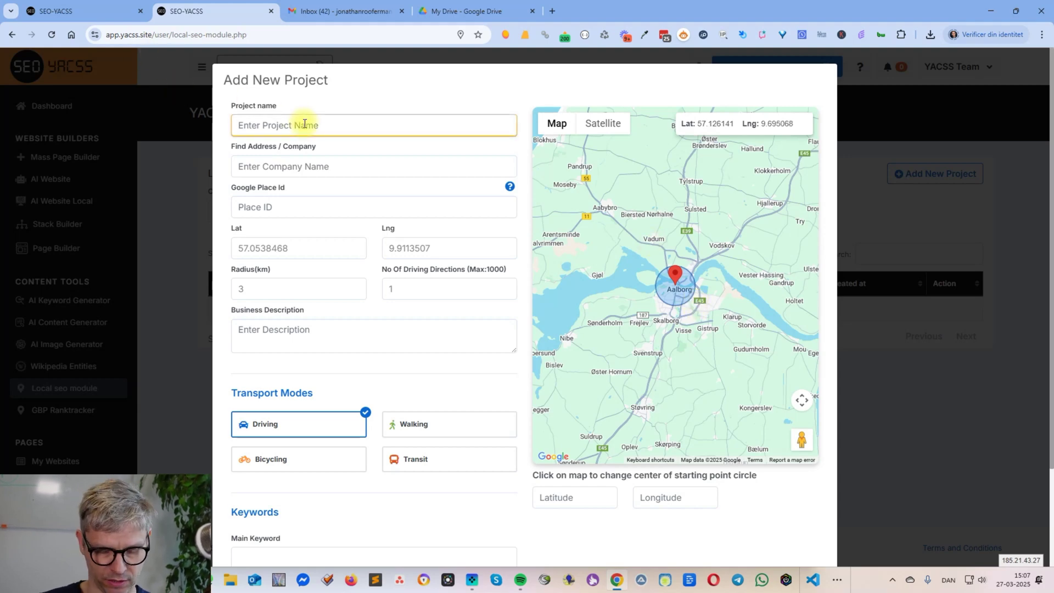
{"action": "type", "text": "Fir"}
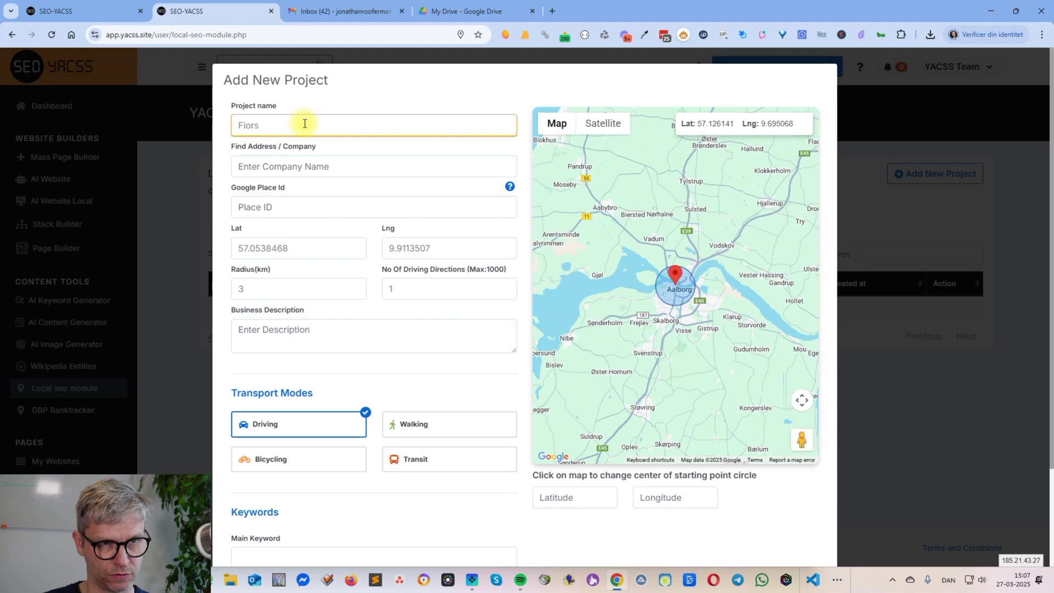
{"action": "type", "text": "st SEO "}
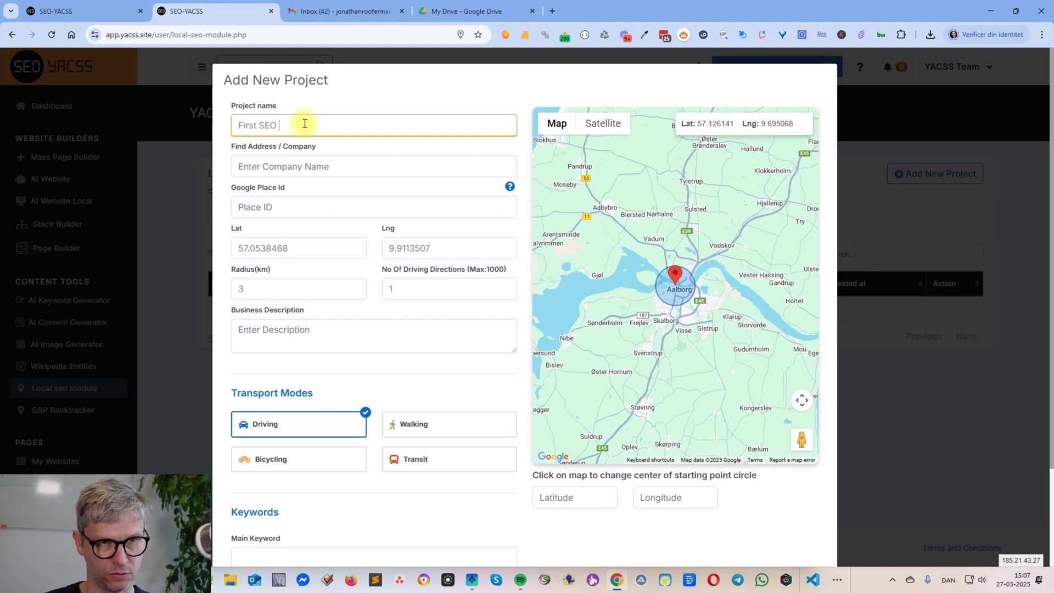
{"action": "type", "text": "project"}
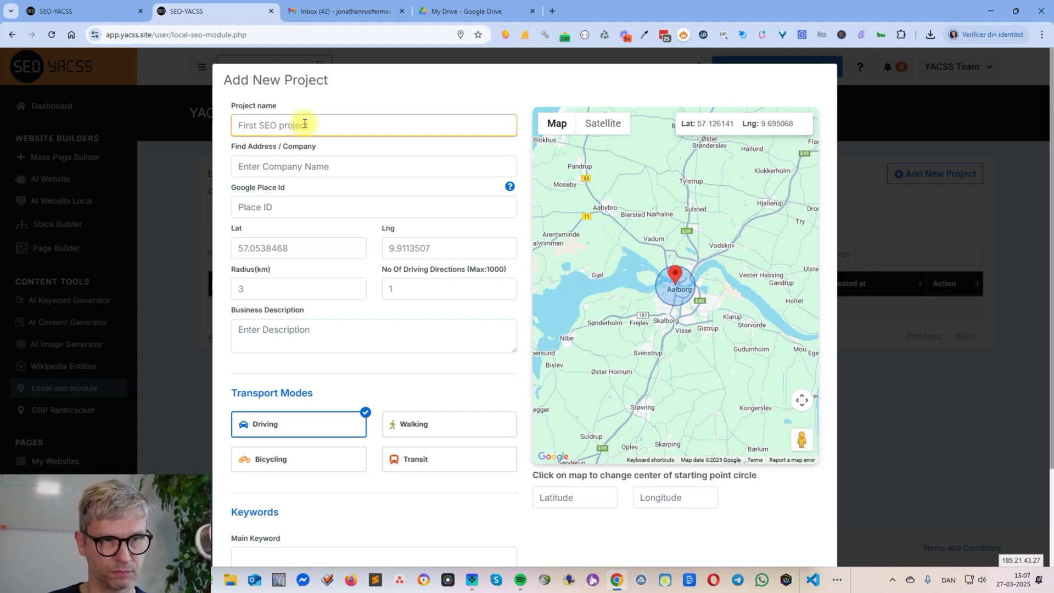
{"action": "left_click", "coordinate": [379, 163]}
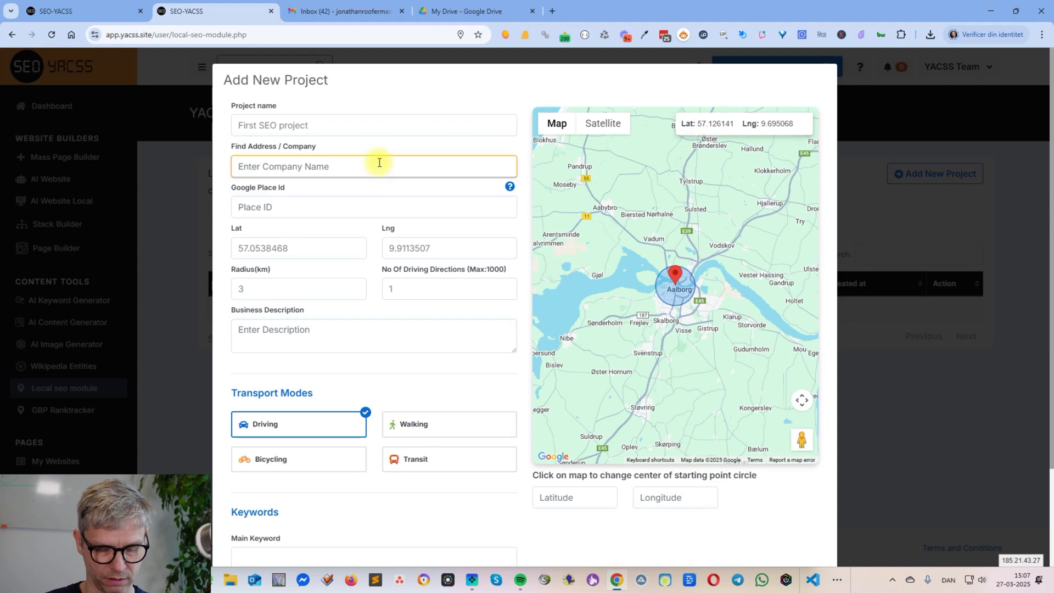
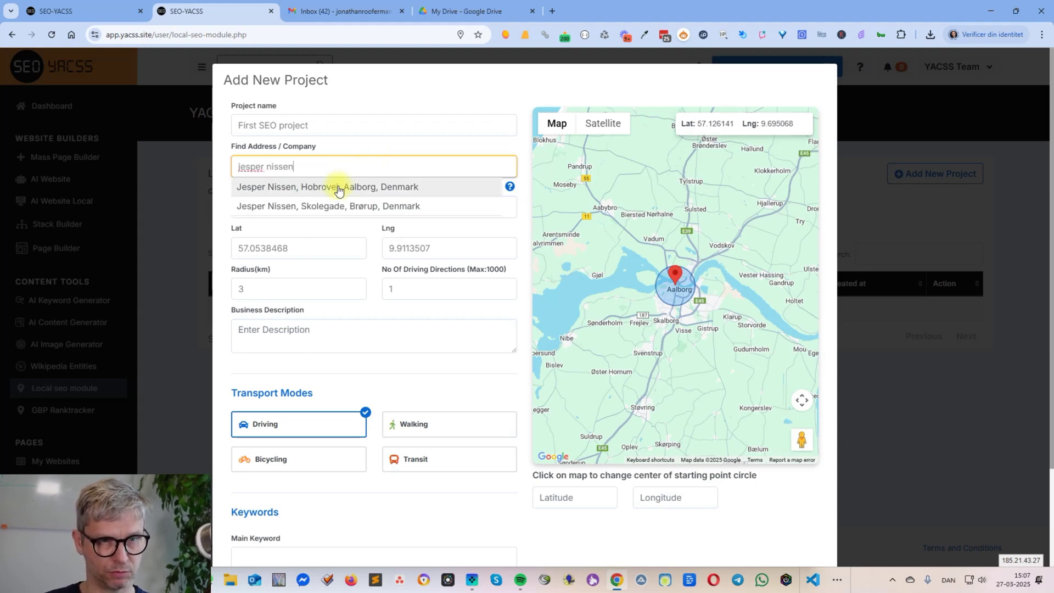
- Pick the Aalborg, Denmark match so the address, Place ID and coordinates fill in
{"action": "left_click", "coordinate": [339, 188]}
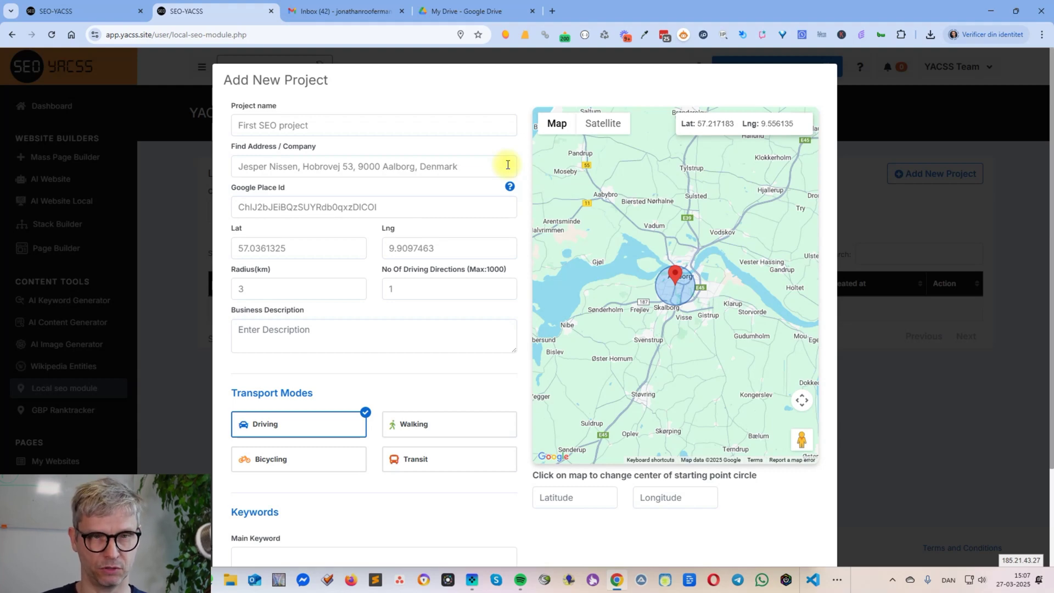
{"action": "left_click", "coordinate": [475, 167]}
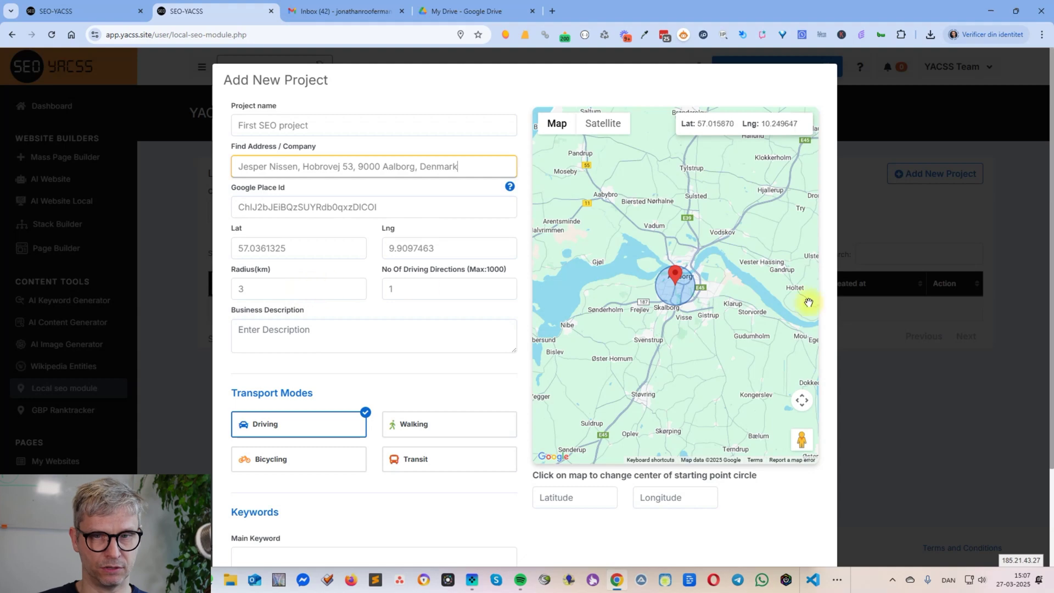
- Set the radius to 10 km and the number of driving directions to 100
{"action": "left_click", "coordinate": [255, 292]}
{"action": "double_click", "coordinate": [256, 291]}
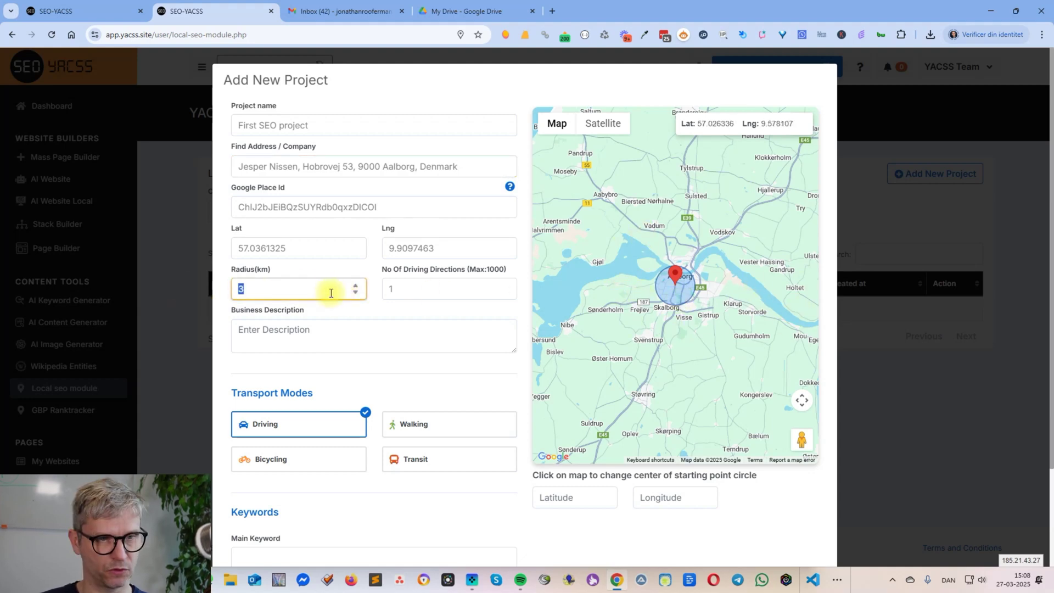
{"action": "type", "text": "12"}
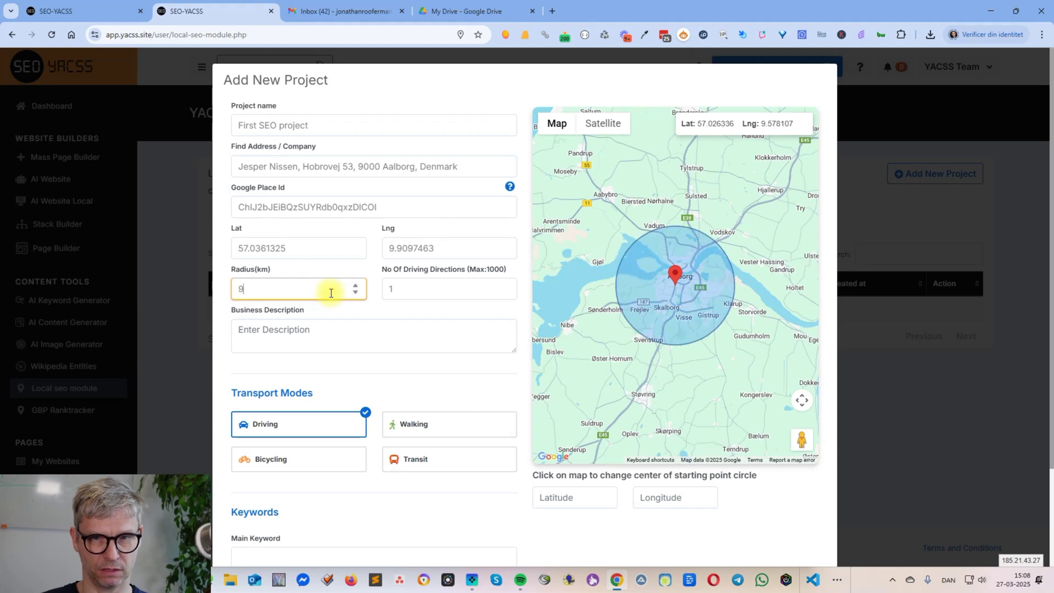
{"action": "key", "text": "BackSpace"}
{"action": "type", "text": "0"}
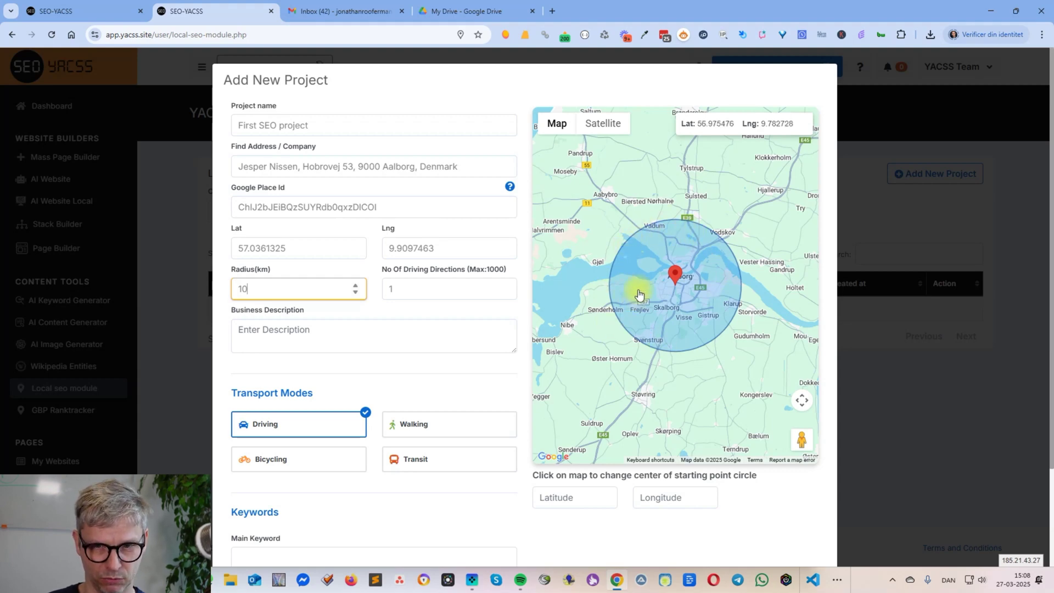
{"action": "left_click", "coordinate": [443, 293]}
{"action": "type", "text": "00"}
- Zoom and pan the map to inspect the business marker in Aalborg
{"action": "left_click", "coordinate": [456, 352]}
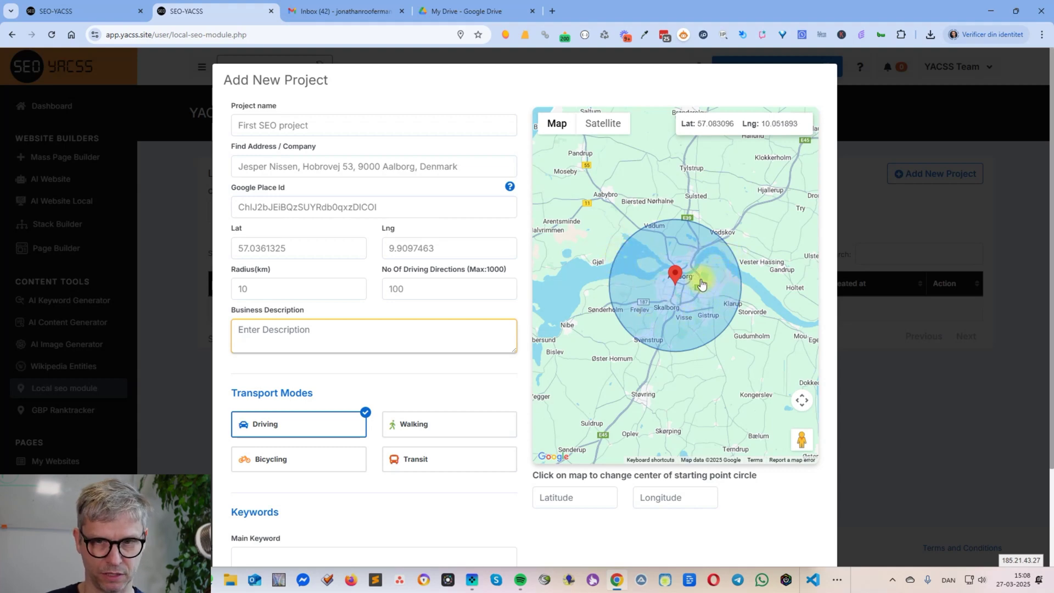
{"action": "scroll", "coordinate": [701, 284], "scroll_direction": "up", "scroll_amount": 1}
{"action": "left_click_drag", "start_coordinate": [695, 445], "coordinate": [725, 458]}
{"action": "left_click", "coordinate": [679, 297]}
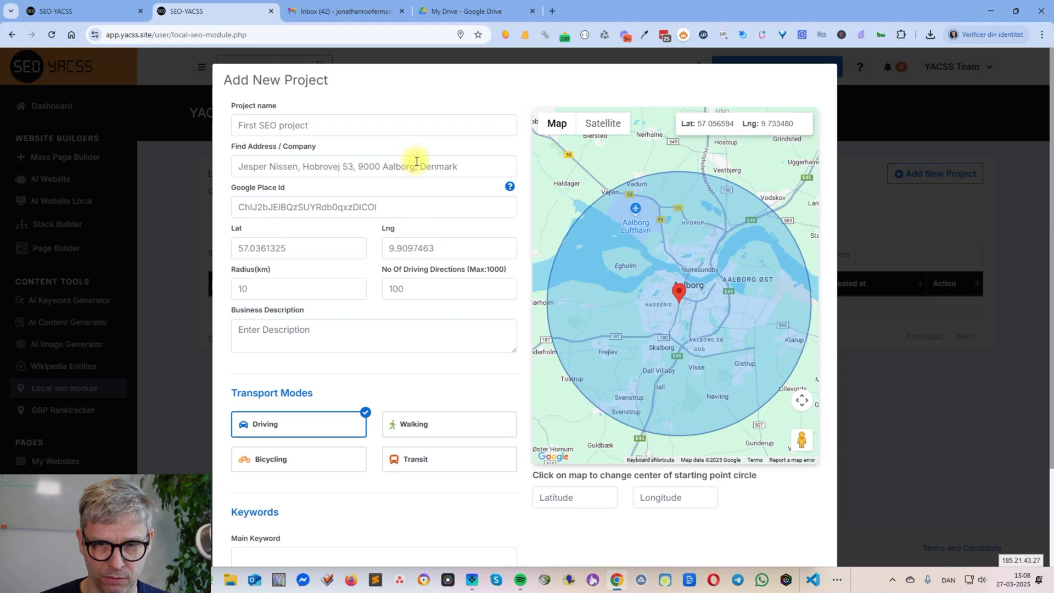
- Briefly try a 3 km radius, then restore it to 10 km
{"action": "left_click", "coordinate": [263, 285]}
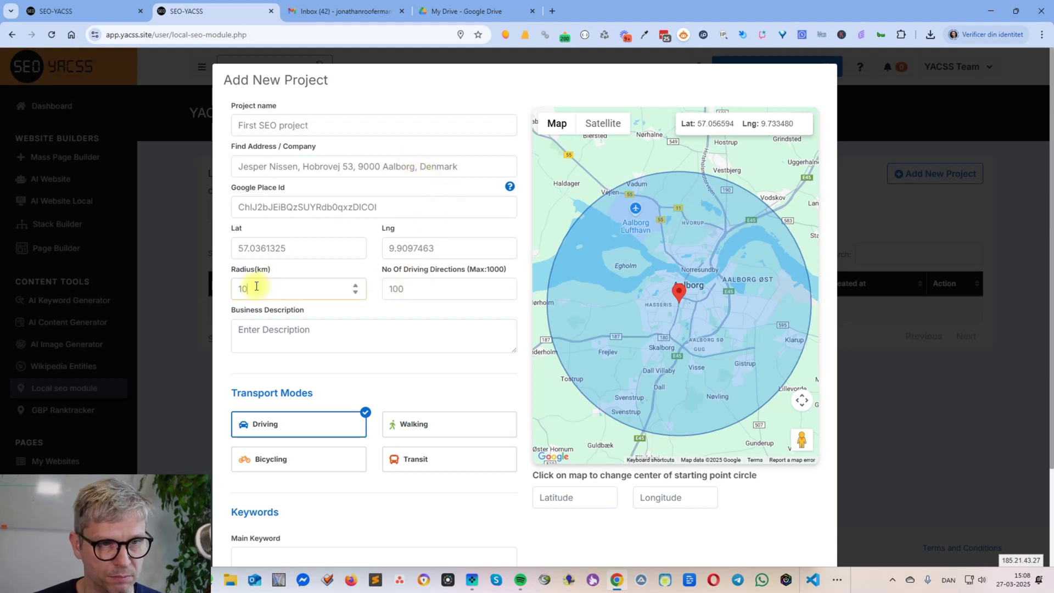
{"action": "key", "text": "BackSpace"}
{"action": "key", "text": "BackSpace"}
{"action": "type", "text": "3"}
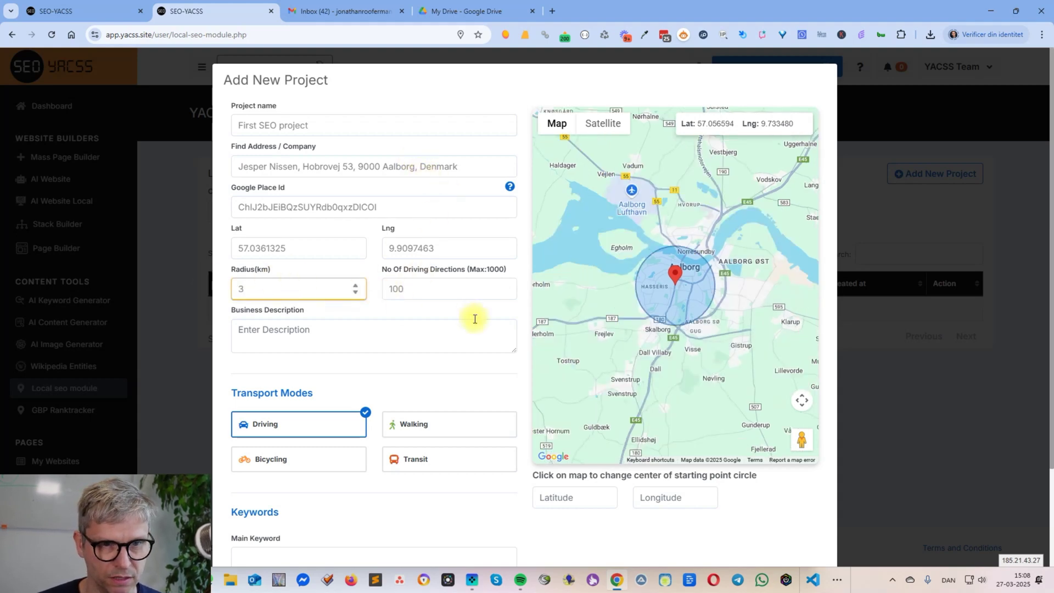
{"action": "left_click", "coordinate": [478, 293]}
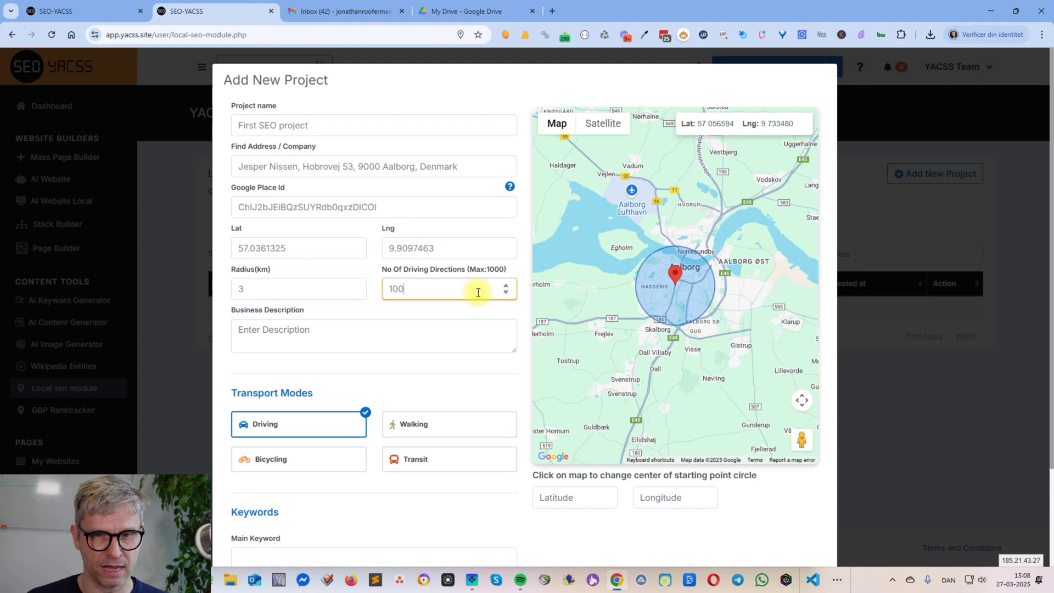
{"action": "double_click", "coordinate": [255, 290]}
{"action": "type", "text": "10"}
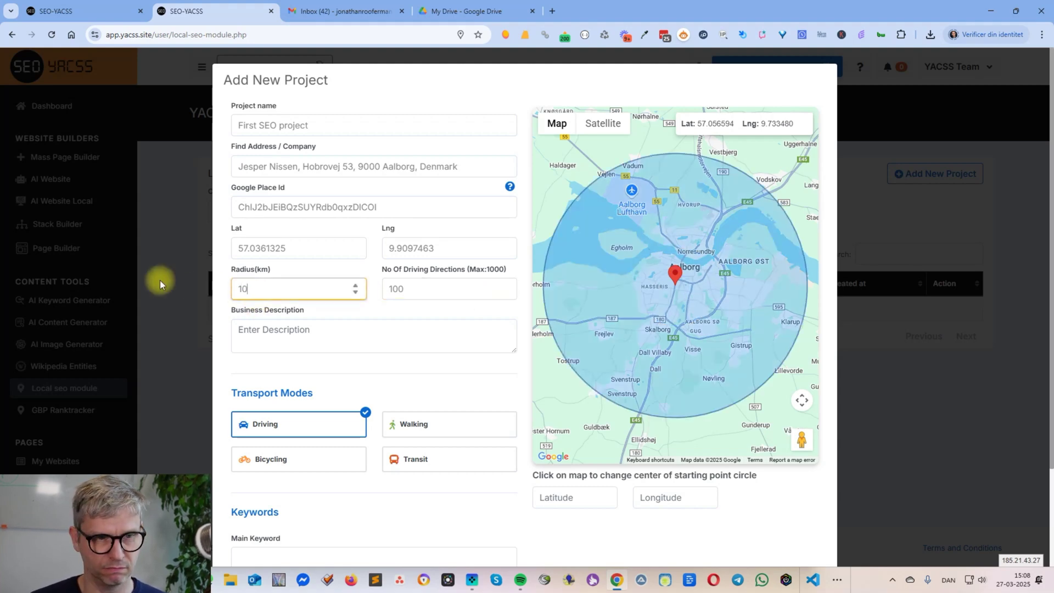
{"action": "left_click", "coordinate": [436, 290]}
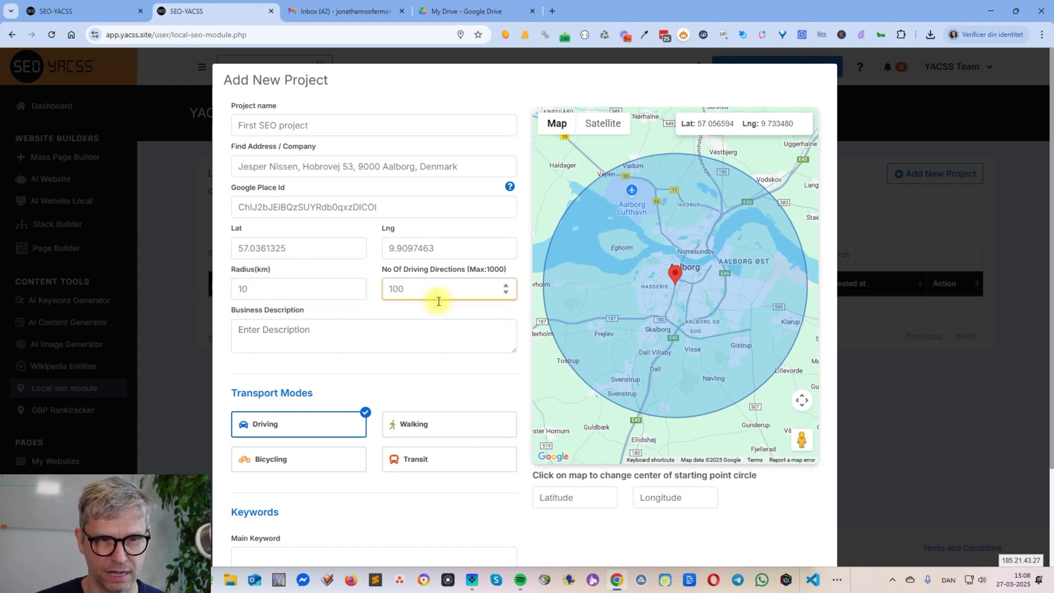
{"action": "scroll", "coordinate": [447, 363], "scroll_direction": "down", "scroll_amount": 2}
{"action": "left_click", "coordinate": [284, 437]}
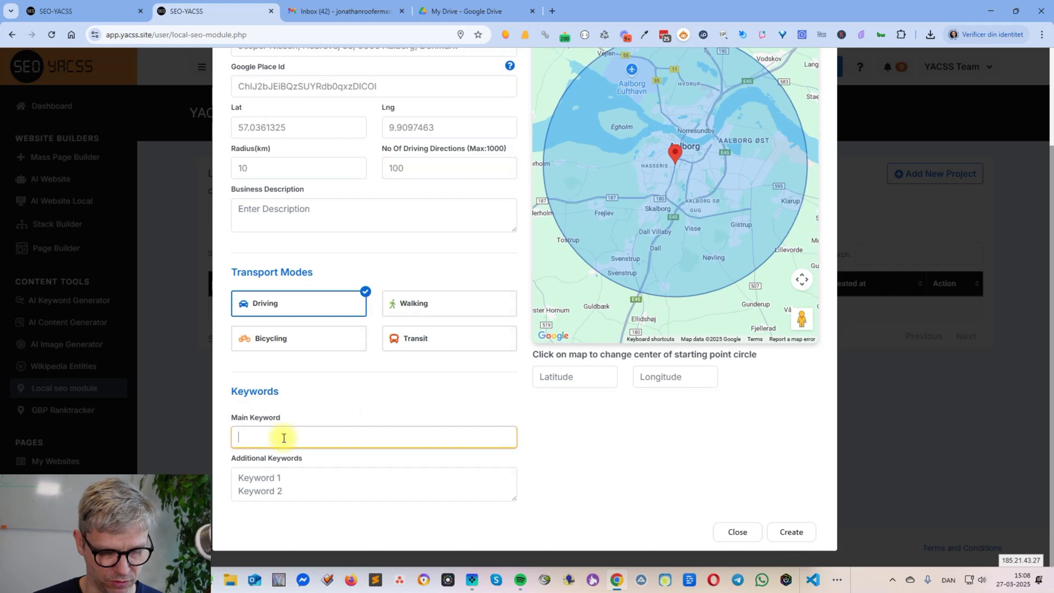
- Enter 'seo' as the Main Keyword, then replace the radius value with 3
{"action": "type", "text": "seo"}
{"action": "left_click", "coordinate": [287, 478]}
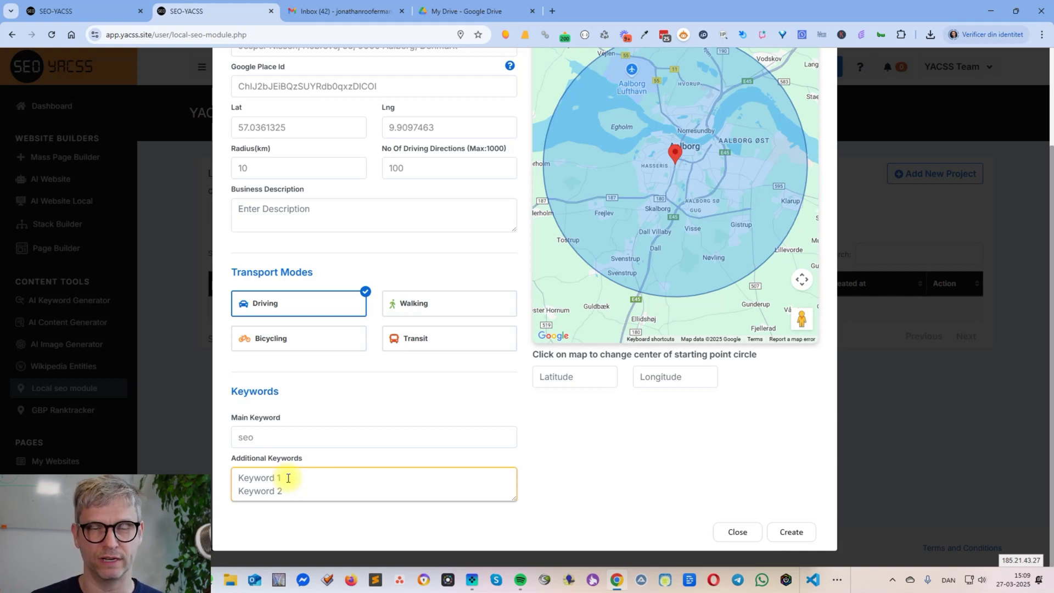
{"action": "scroll", "coordinate": [549, 525], "scroll_direction": "up", "scroll_amount": 3}
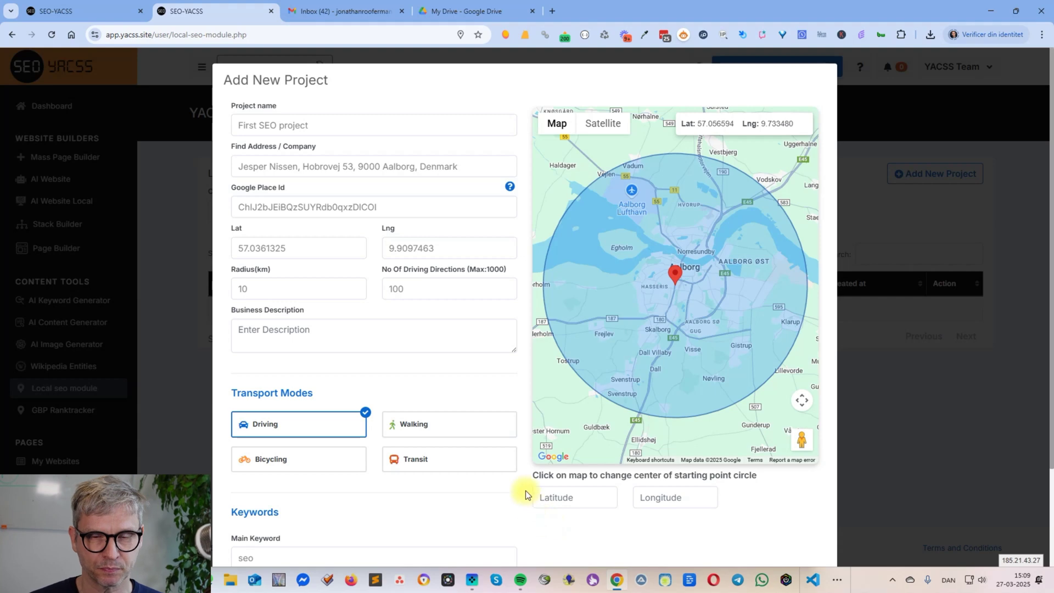
{"action": "left_click_drag", "start_coordinate": [269, 289], "coordinate": [214, 288]}
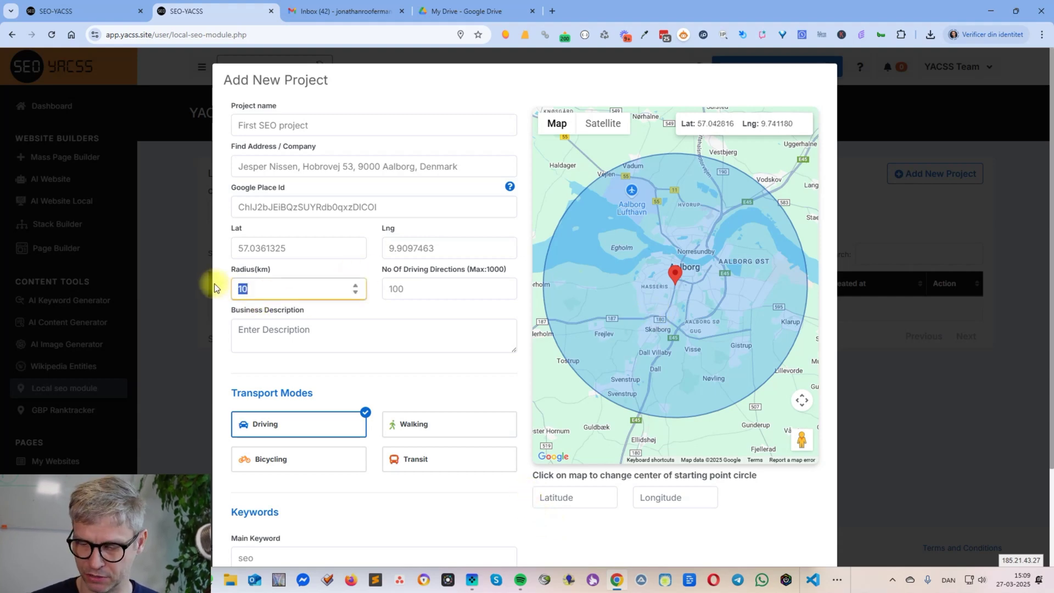
{"action": "type", "text": "3"}
{"action": "left_click", "coordinate": [426, 290]}
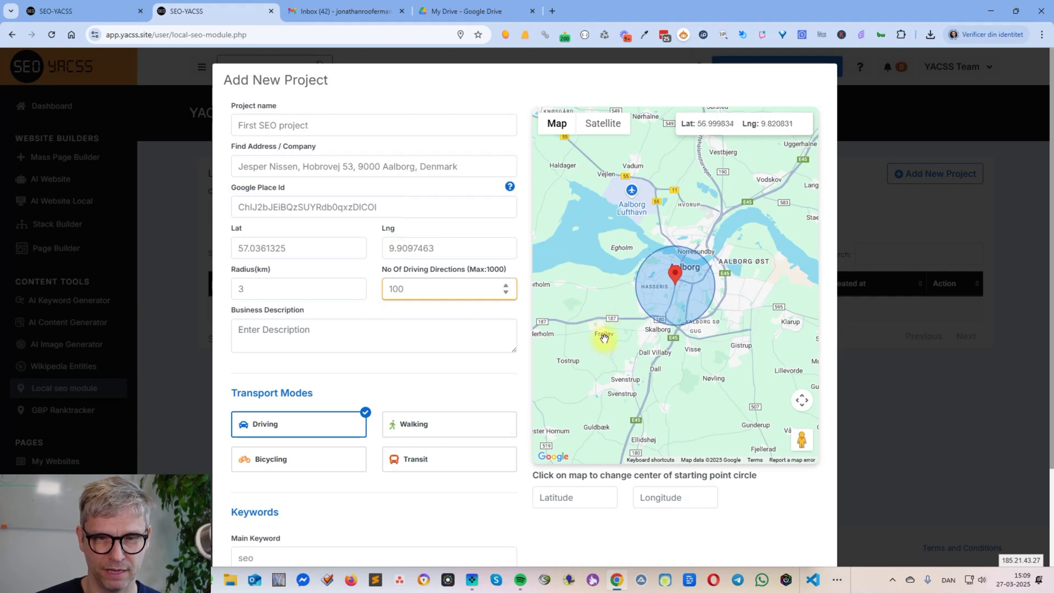
- Centre the starting circle near Frejlev at 57.000956, 9.819458 and frame it with the routes
{"action": "left_click", "coordinate": [603, 337]}
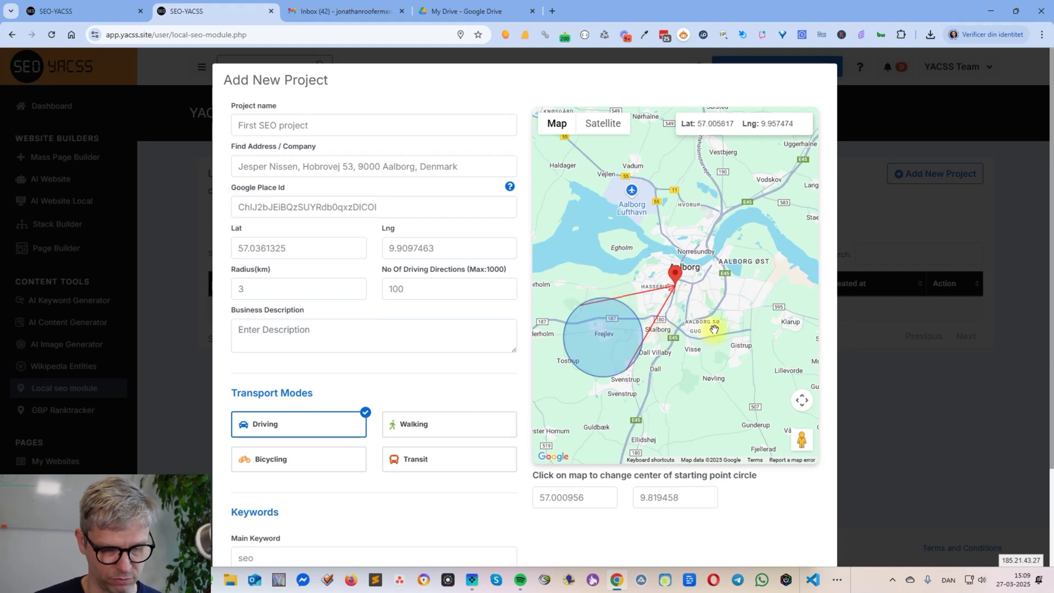
{"action": "scroll", "coordinate": [699, 325], "scroll_direction": "up", "scroll_amount": 1}
{"action": "left_click_drag", "start_coordinate": [653, 343], "coordinate": [755, 318]}
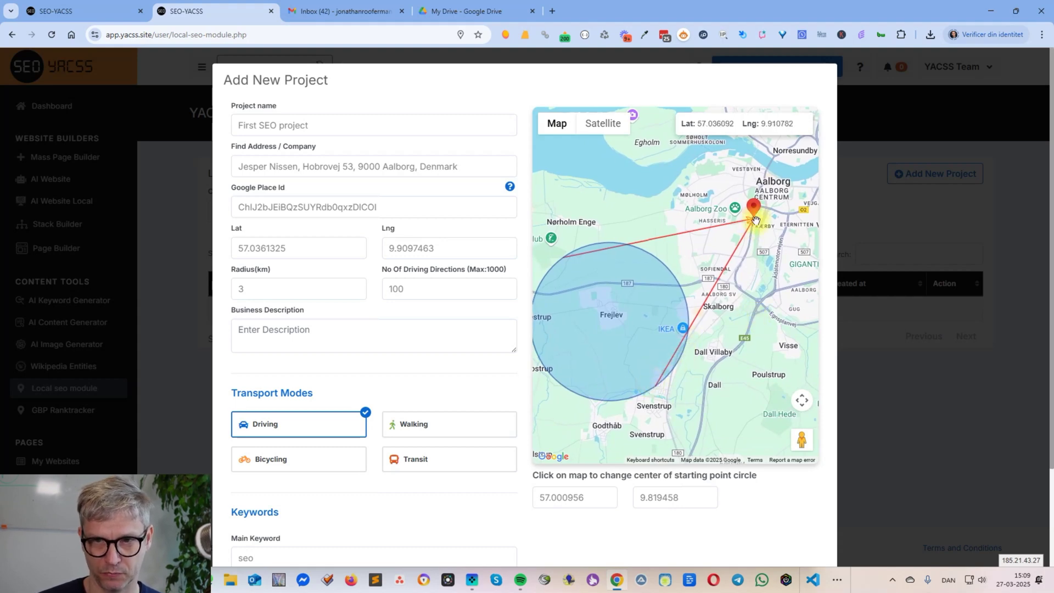
{"action": "left_click_drag", "start_coordinate": [758, 266], "coordinate": [770, 268]}
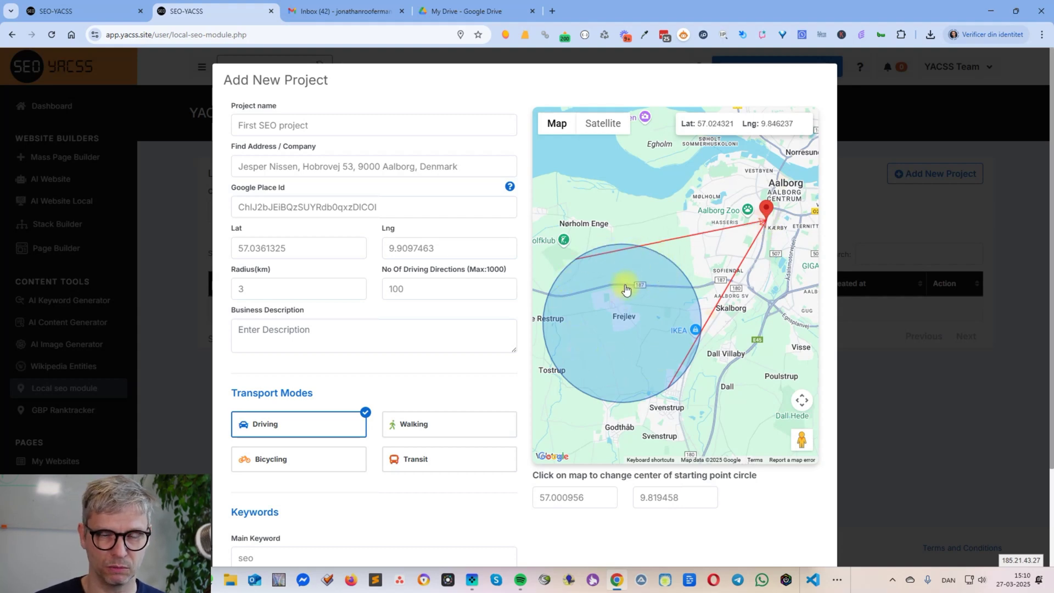
{"action": "left_click_drag", "start_coordinate": [758, 475], "coordinate": [531, 481]}
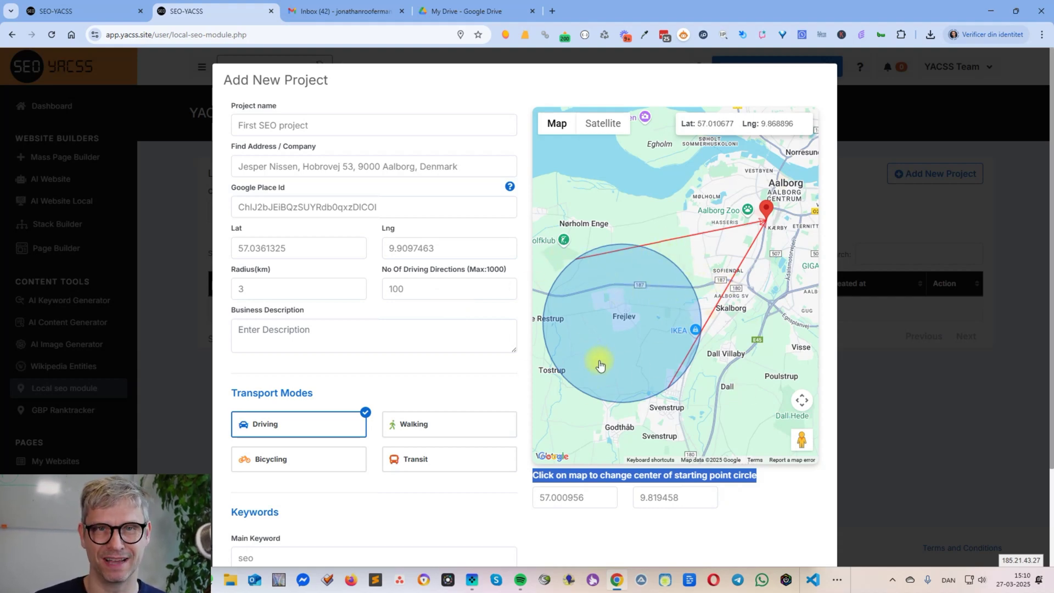
- Try several starting-circle spots, finally placing it just below the business marker in Aalborg
{"action": "left_click", "coordinate": [795, 293]}
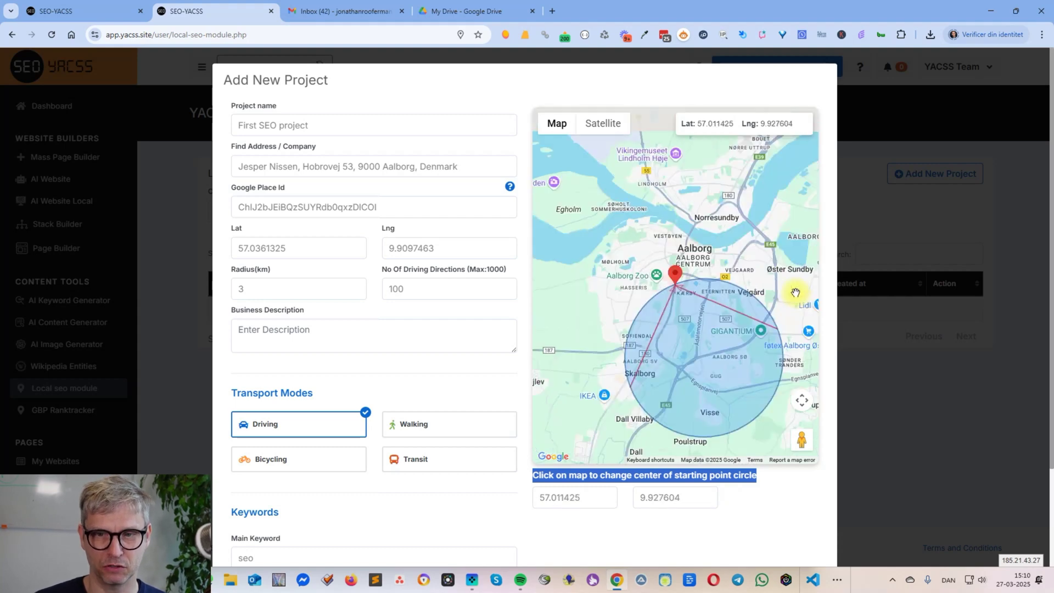
{"action": "left_click", "coordinate": [610, 283]}
{"action": "left_click", "coordinate": [797, 244]}
{"action": "left_click", "coordinate": [741, 362]}
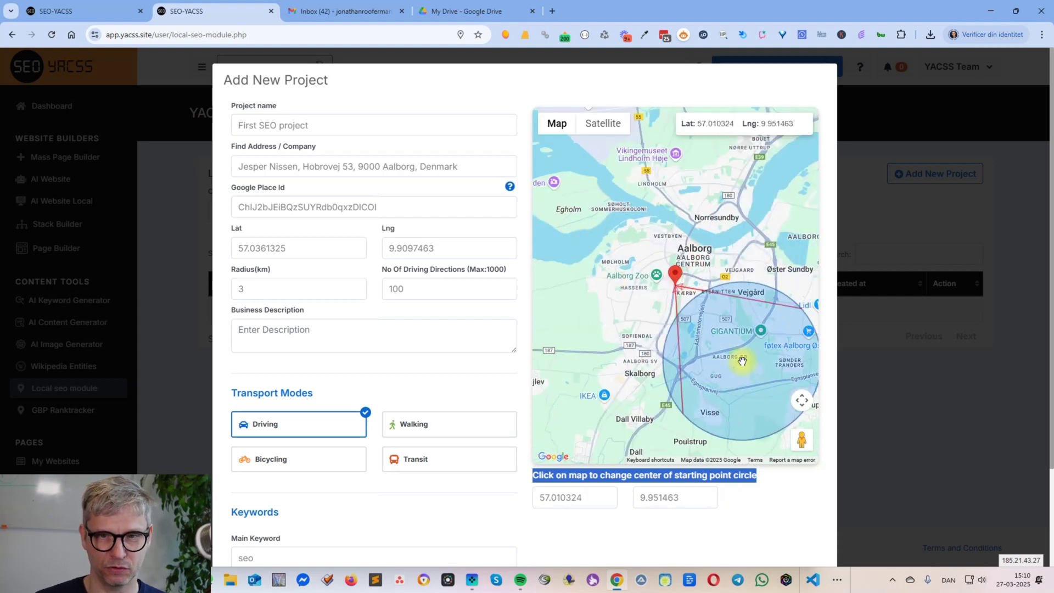
{"action": "left_click", "coordinate": [621, 265]}
{"action": "left_click", "coordinate": [553, 383]}
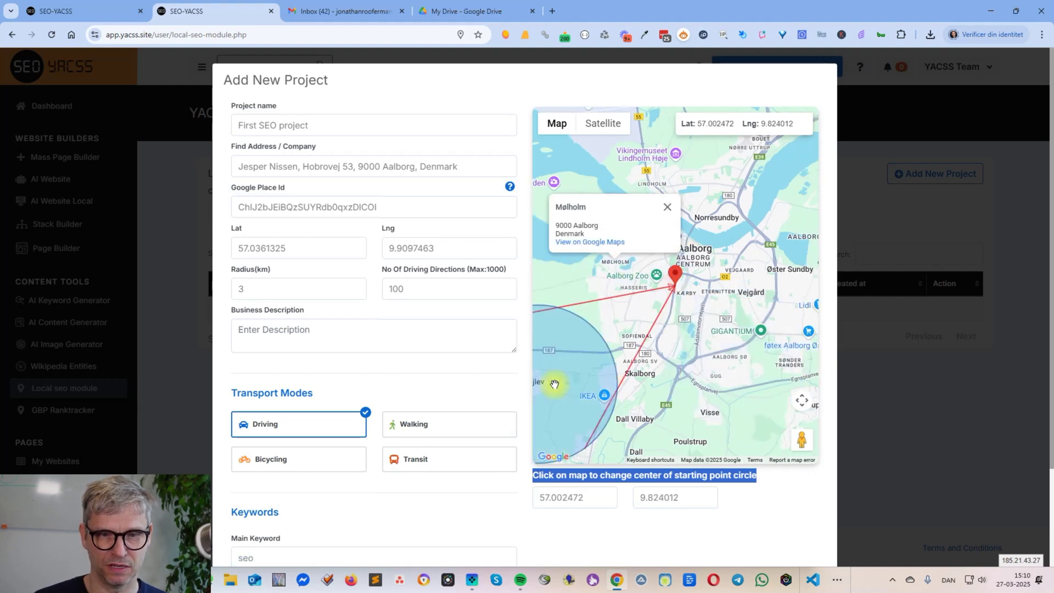
{"action": "left_click_drag", "start_coordinate": [728, 393], "coordinate": [843, 351]}
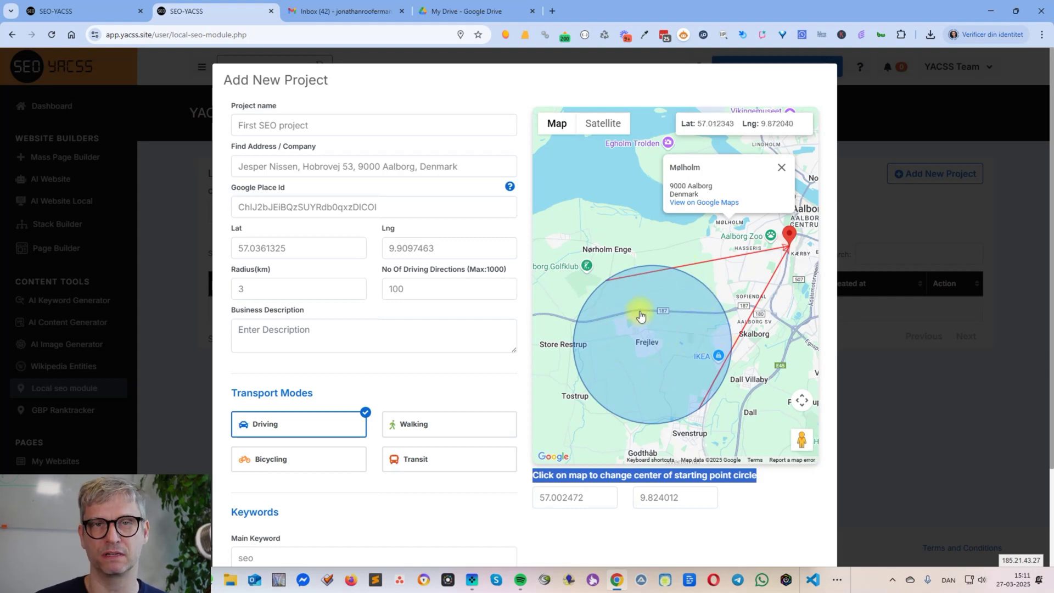
{"action": "left_click", "coordinate": [788, 255]}
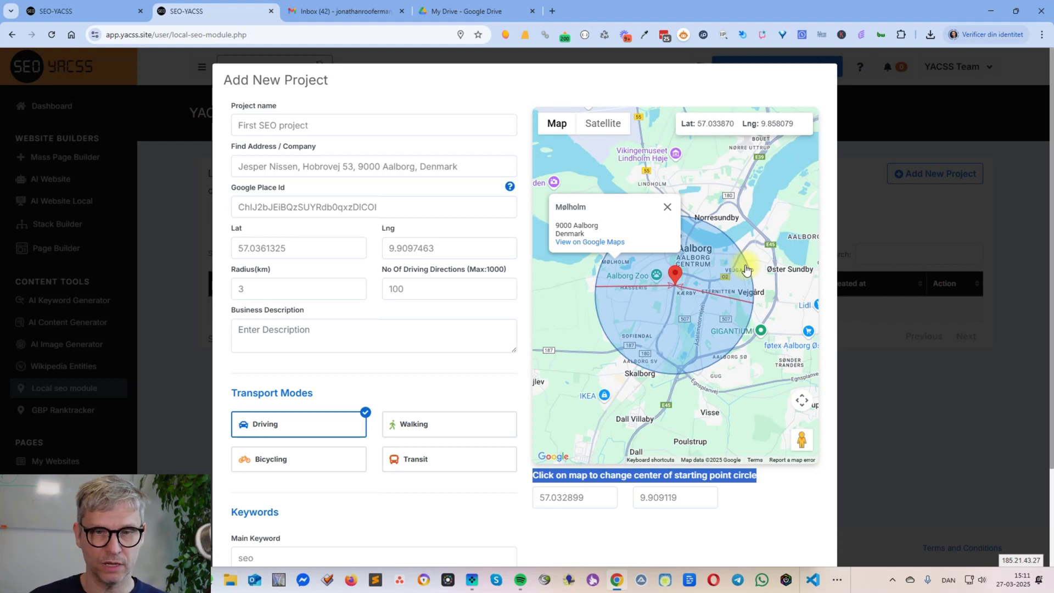
- Close the Mølholm place popup and zoom the map out to the wider area
{"action": "left_click", "coordinate": [668, 207]}
{"action": "scroll", "coordinate": [714, 238], "scroll_direction": "down", "scroll_amount": 1}
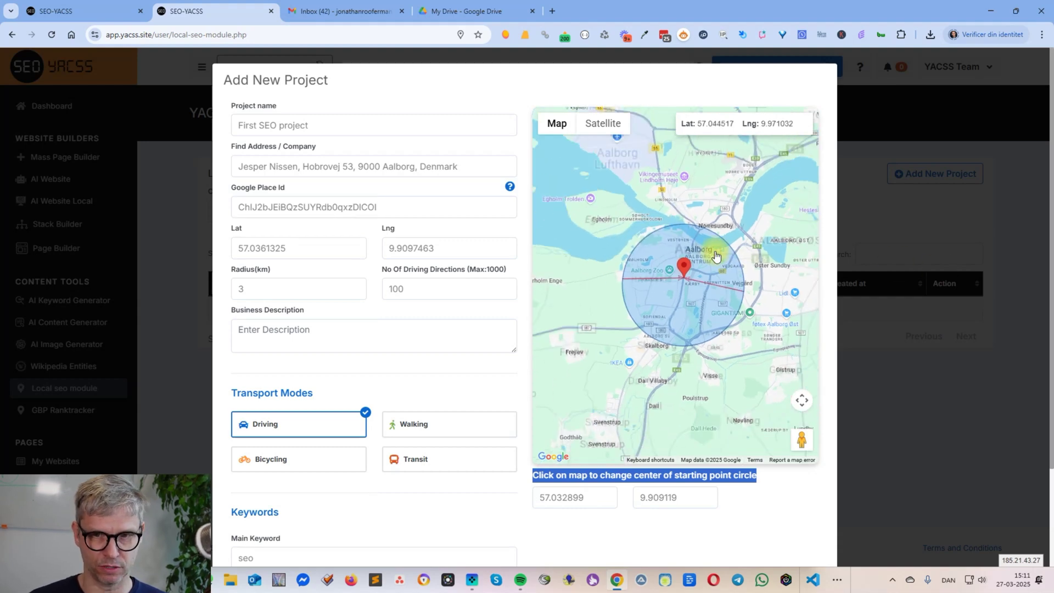
{"action": "scroll", "coordinate": [716, 255], "scroll_direction": "down", "scroll_amount": 1}
{"action": "left_click_drag", "start_coordinate": [749, 275], "coordinate": [732, 333]}
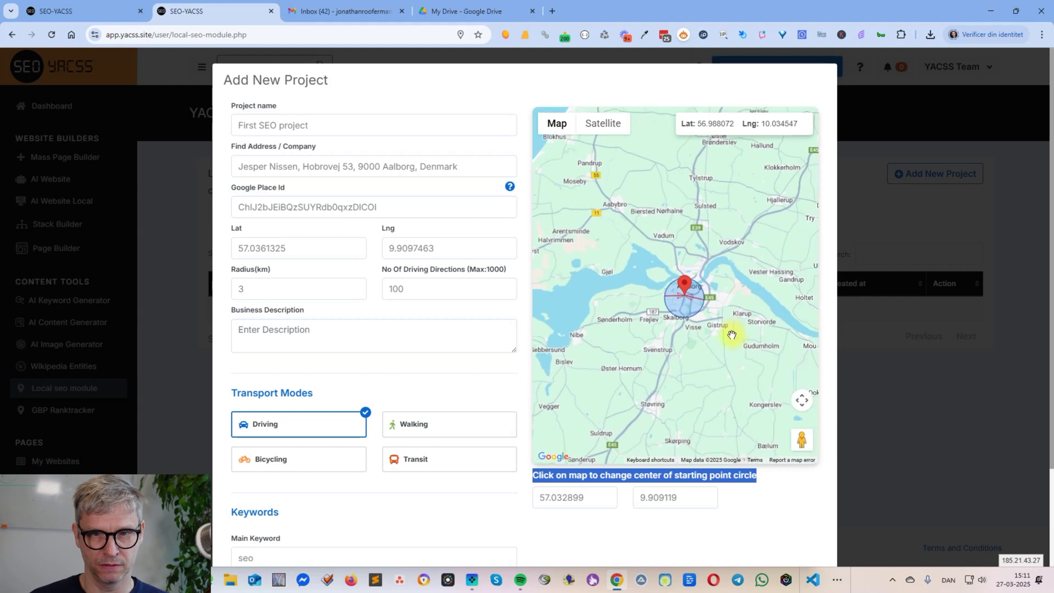
- Change the radius to 5 km, leaving driving directions at 100
{"action": "double_click", "coordinate": [283, 289]}
{"action": "type", "text": "56"}
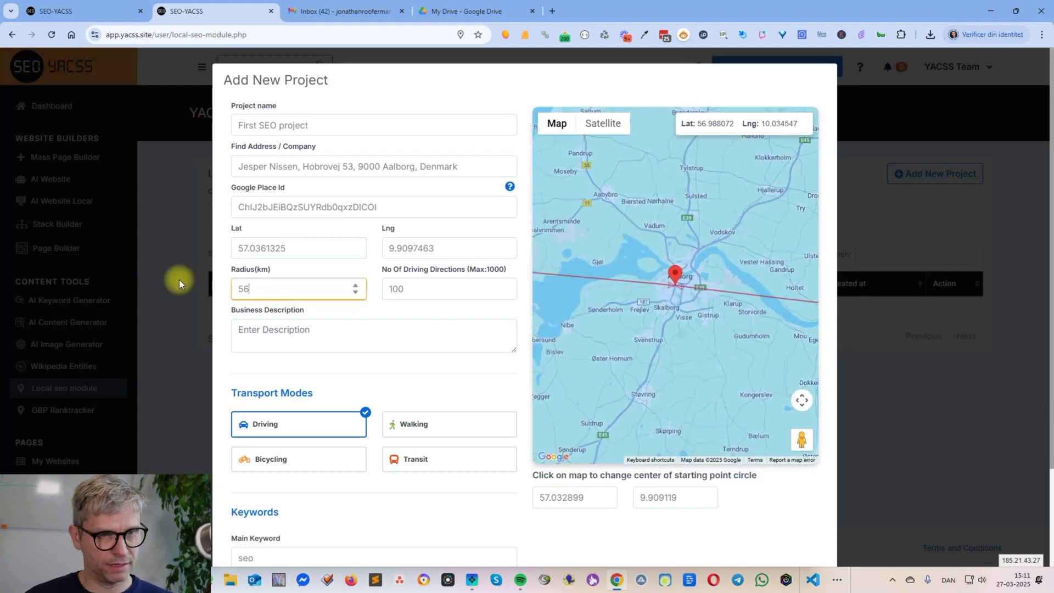
{"action": "key", "text": "BackSpace"}
{"action": "key", "text": "F12"}
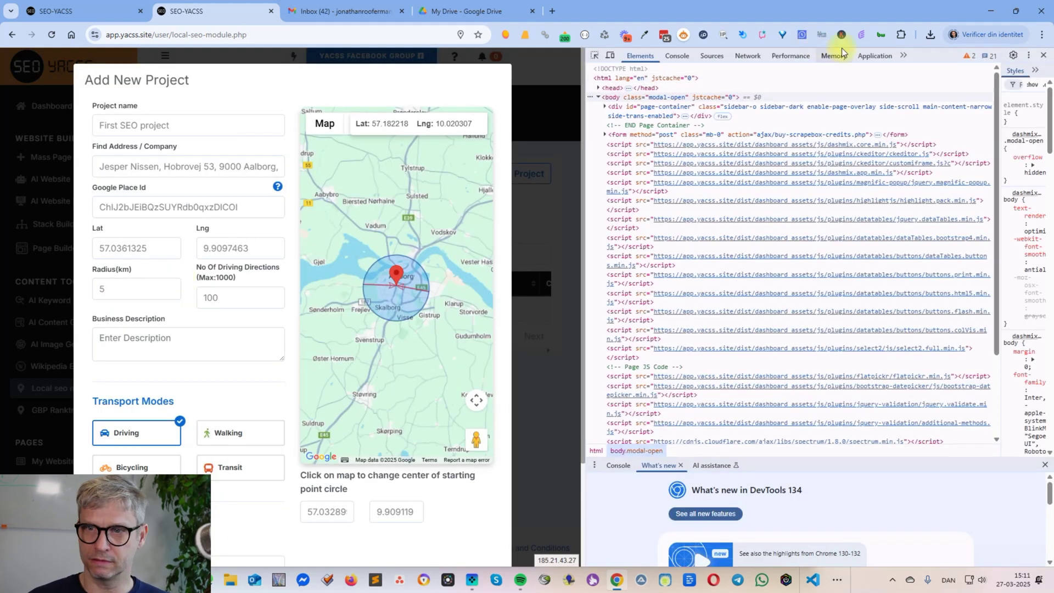
{"action": "left_click", "coordinate": [1044, 55]}
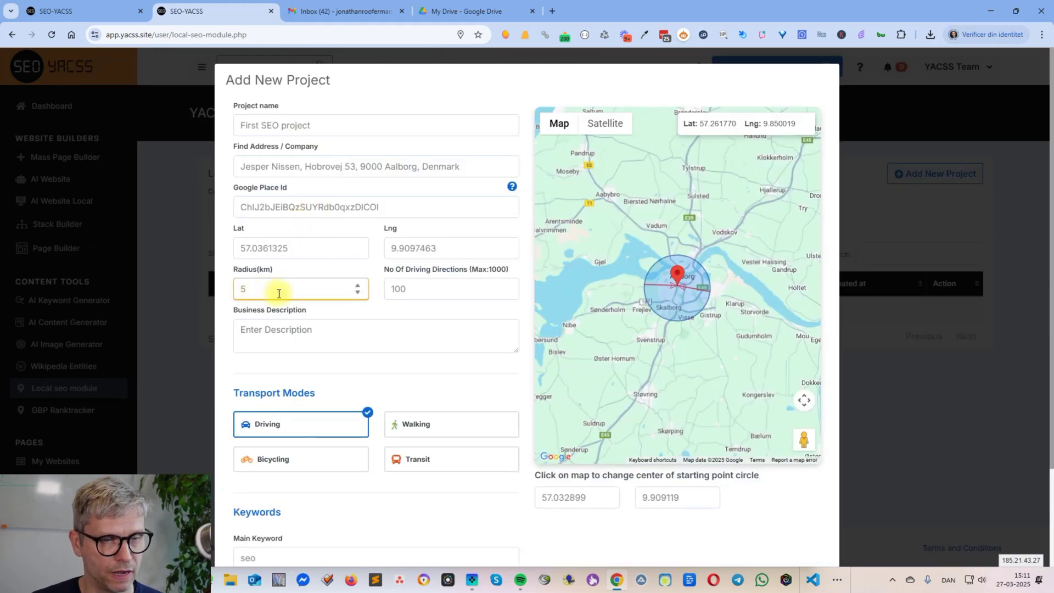
{"action": "left_click", "coordinate": [460, 294]}
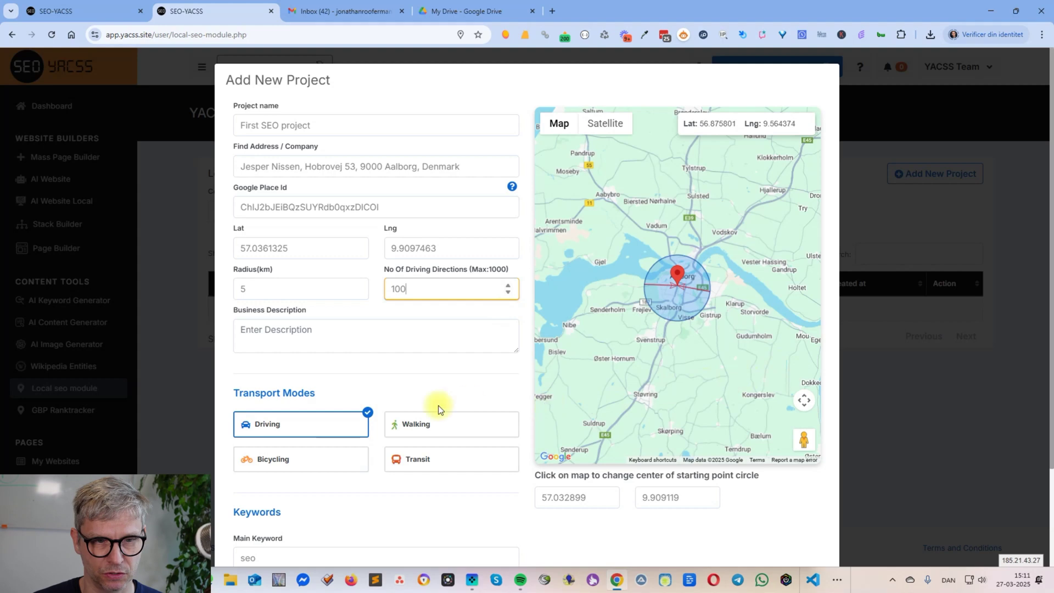
{"action": "left_click", "coordinate": [298, 330]}
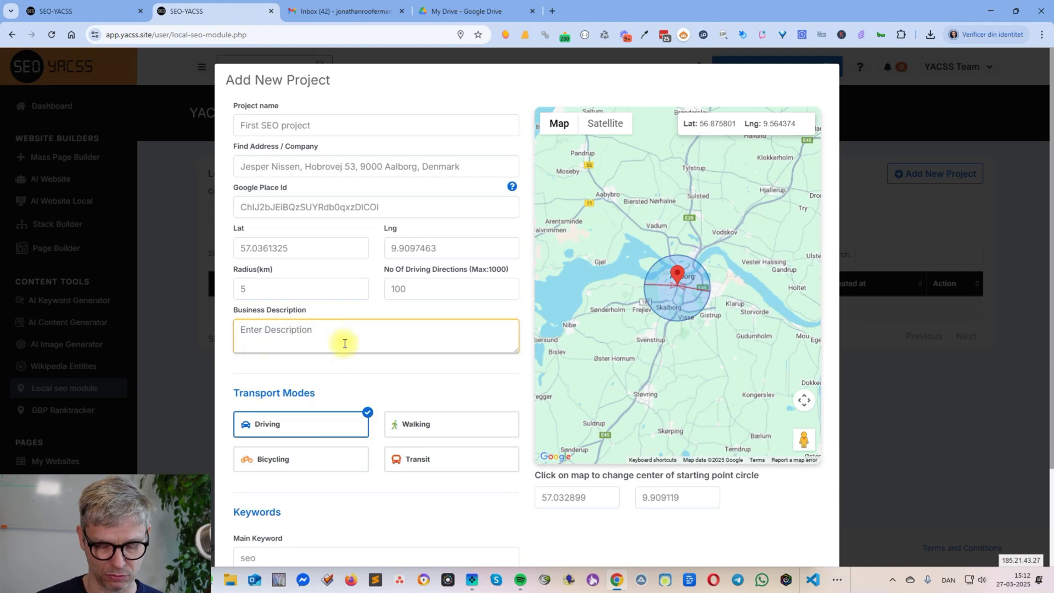
- Write a sentence introducing the owner's company doing {seo|local seo|google optimization}
{"action": "type", "text": "T"}
{"action": "key", "text": "BackSpace"}
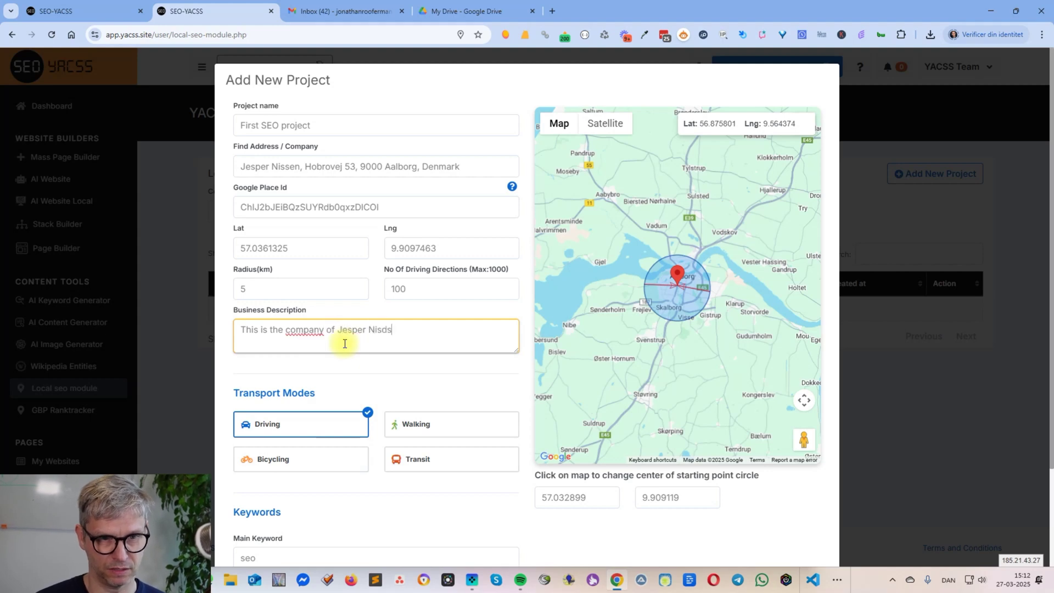
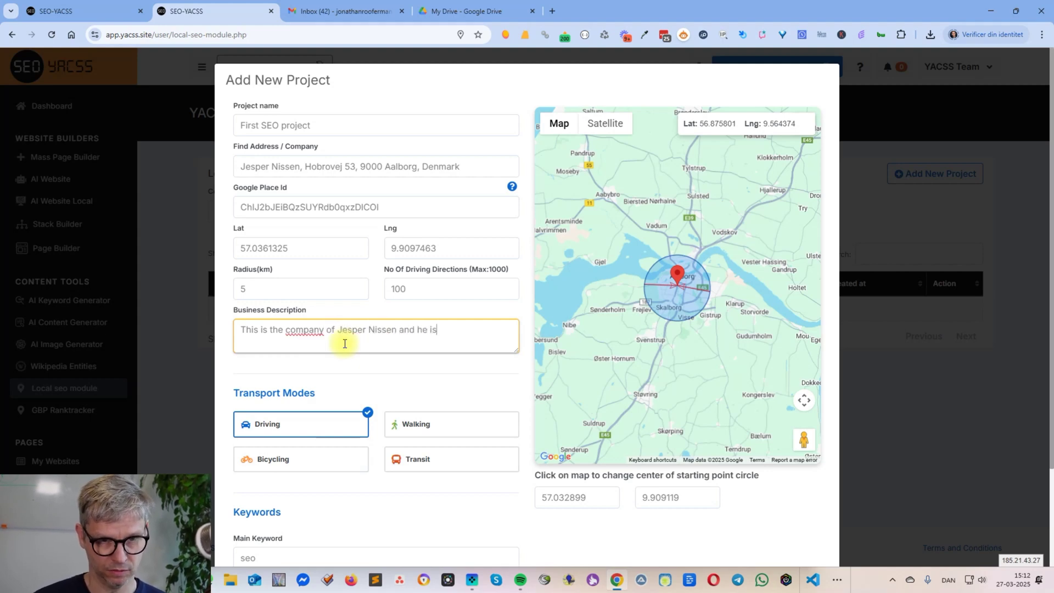
{"action": "type", "text": " doing"}
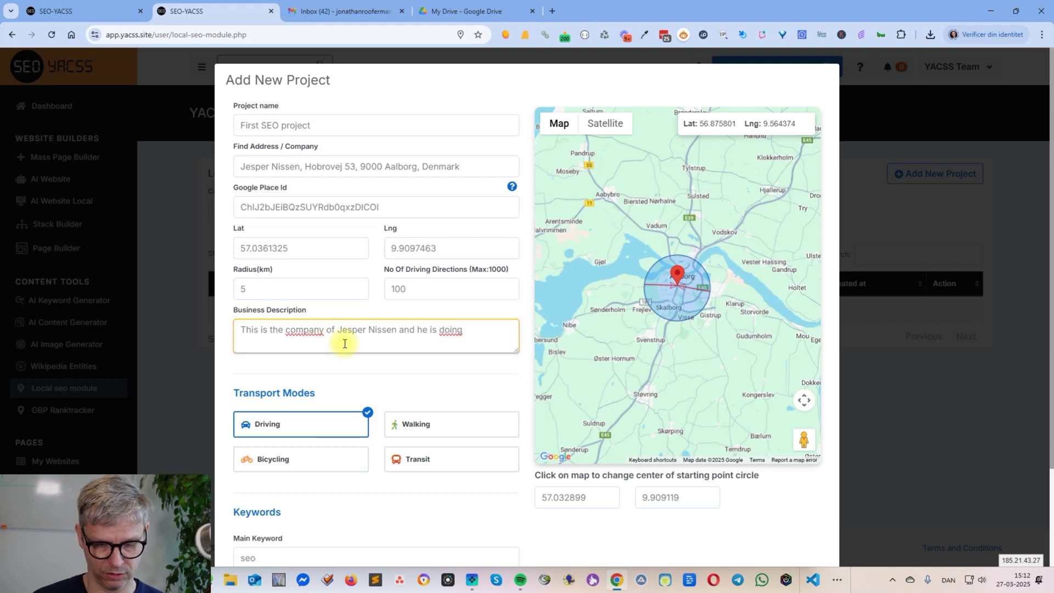
{"action": "type", "text": " Sseo"}
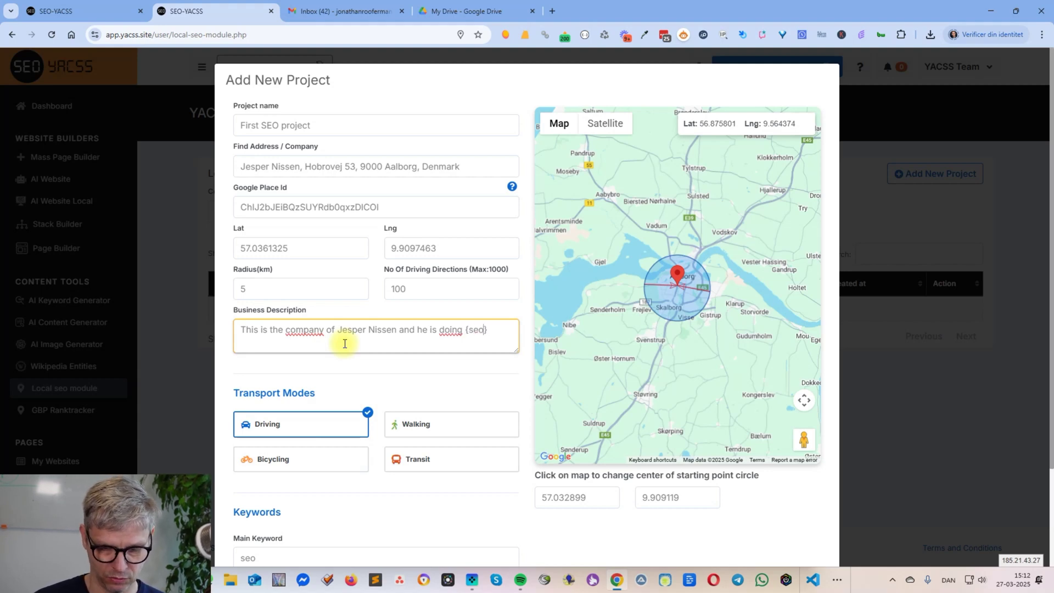
{"action": "type", "text": "|local s"}
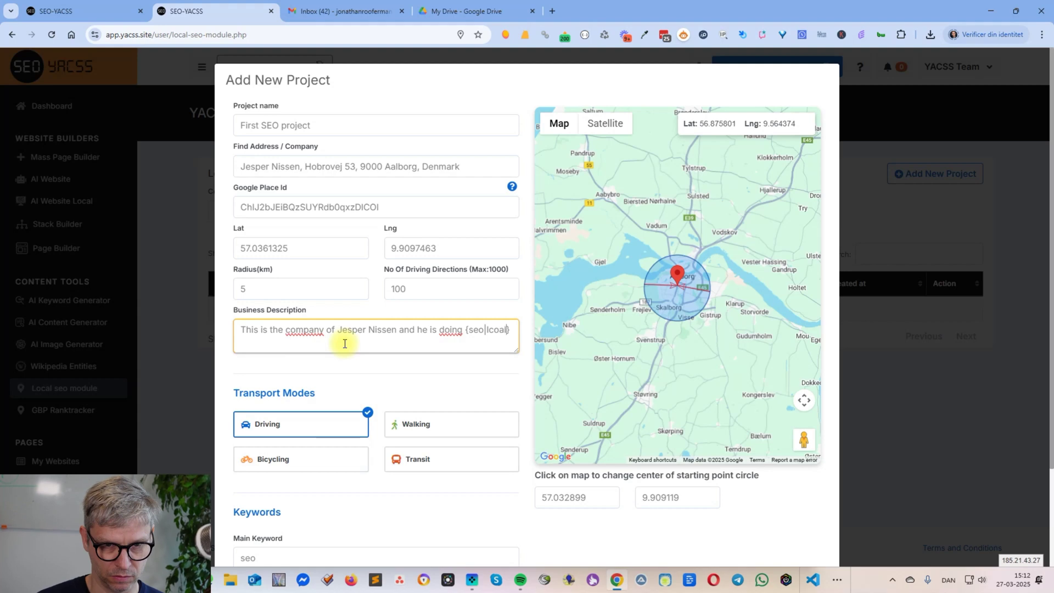
{"action": "key", "text": "BackSpace"}
{"action": "key", "text": "BackSpace"}
{"action": "key", "text": "BackSpace"}
{"action": "key", "text": "BackSpace"}
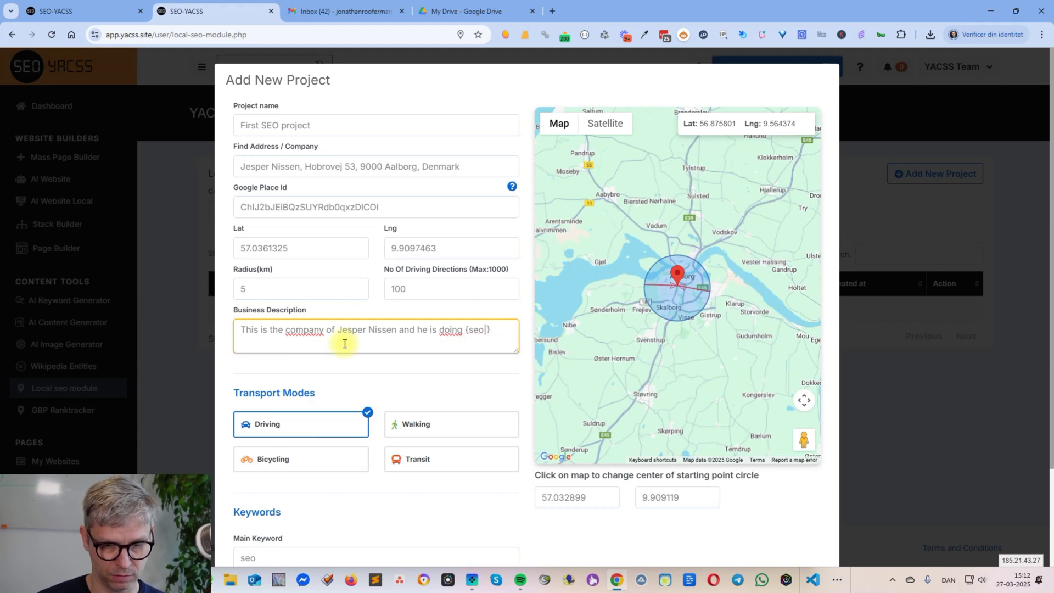
{"action": "type", "text": "al seo|google optim"}
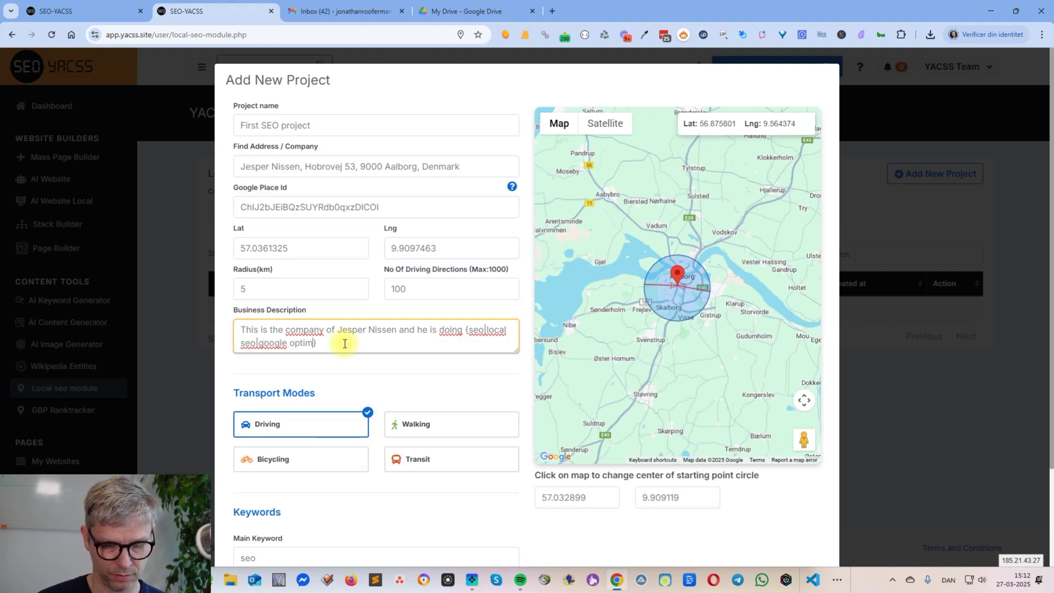
{"action": "type", "text": "ization"}
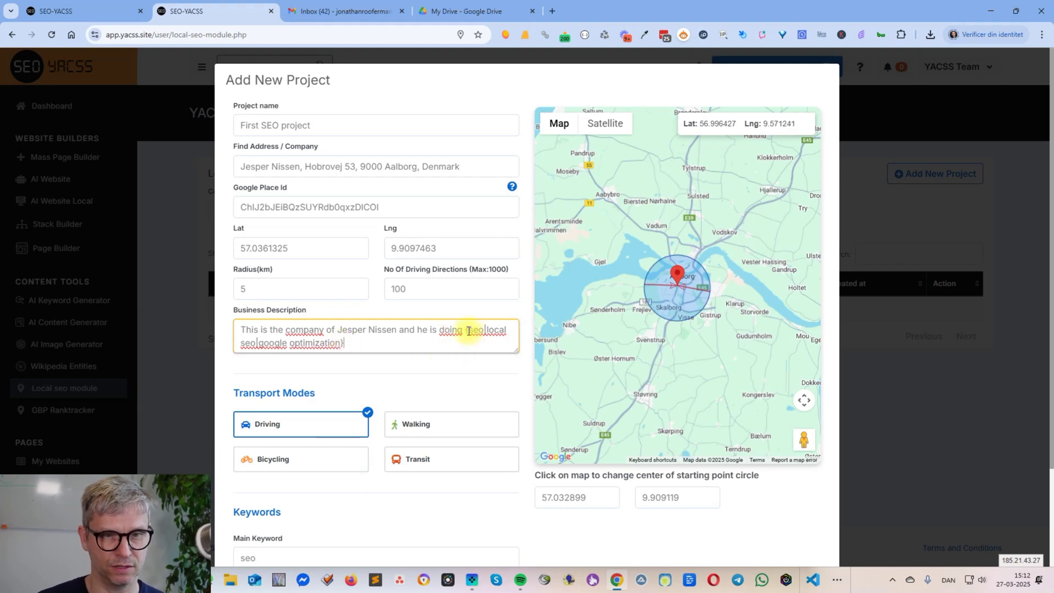
{"action": "left_click_drag", "start_coordinate": [467, 330], "coordinate": [473, 346]}
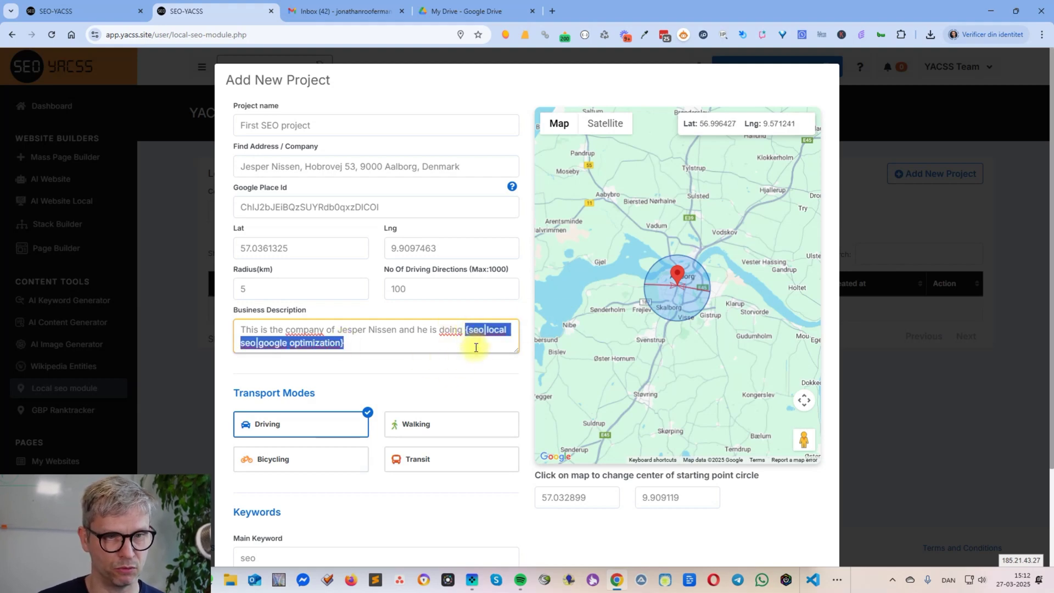
{"action": "left_click", "coordinate": [480, 346]}
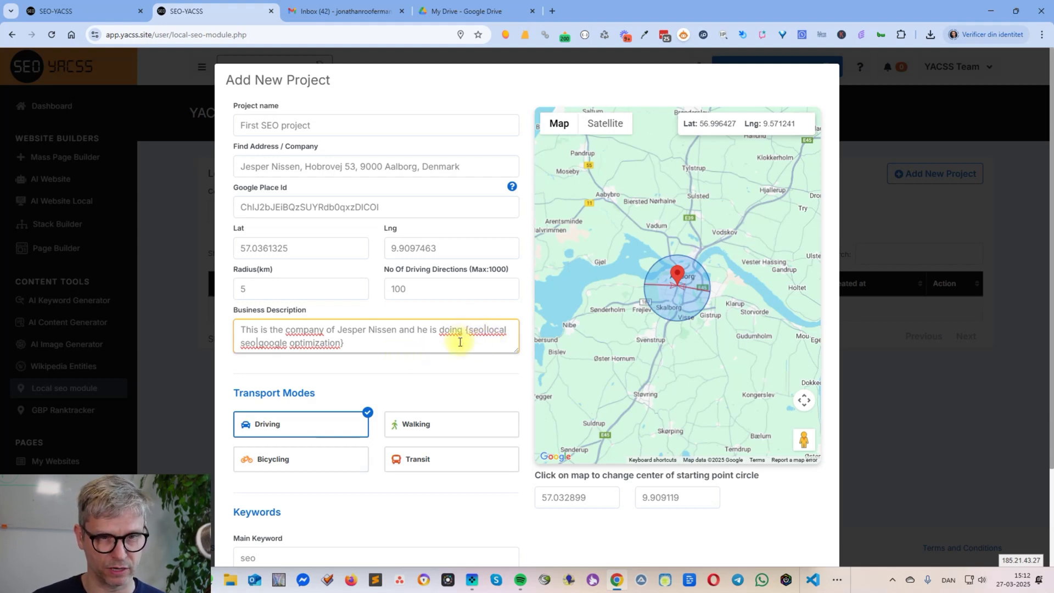
- Add 'Business citations:' with 'Facebook url' and 'Youtube URL' lines, and enlarge the description box
{"action": "key", "text": "Return"}
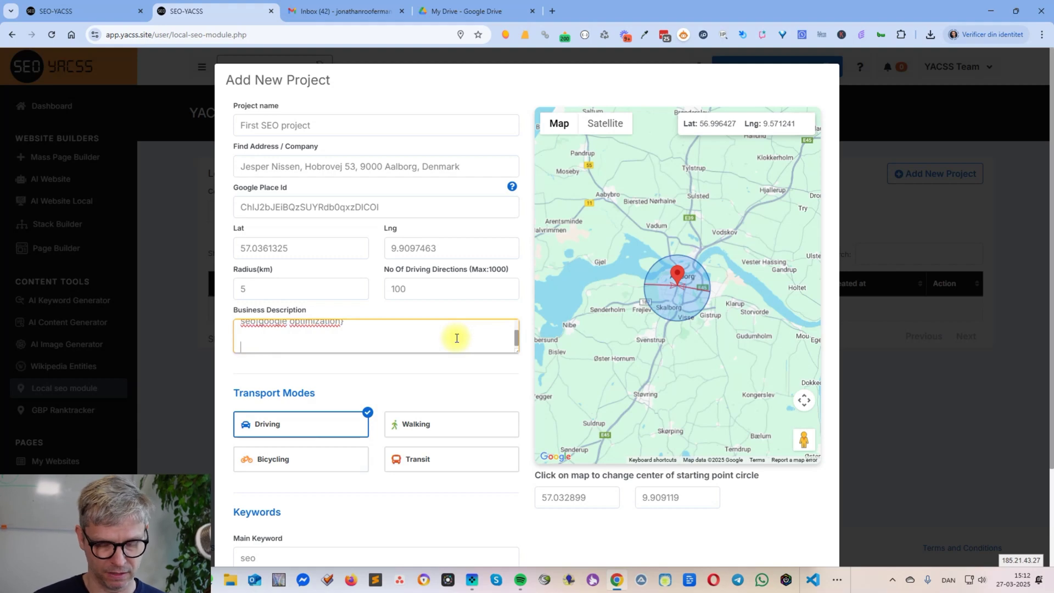
{"action": "type", "text": "Busoines"}
{"action": "key", "text": "BackSpace"}
{"action": "key", "text": "BackSpace"}
{"action": "key", "text": "BackSpace"}
{"action": "key", "text": "BackSpace"}
{"action": "key", "text": "BackSpace"}
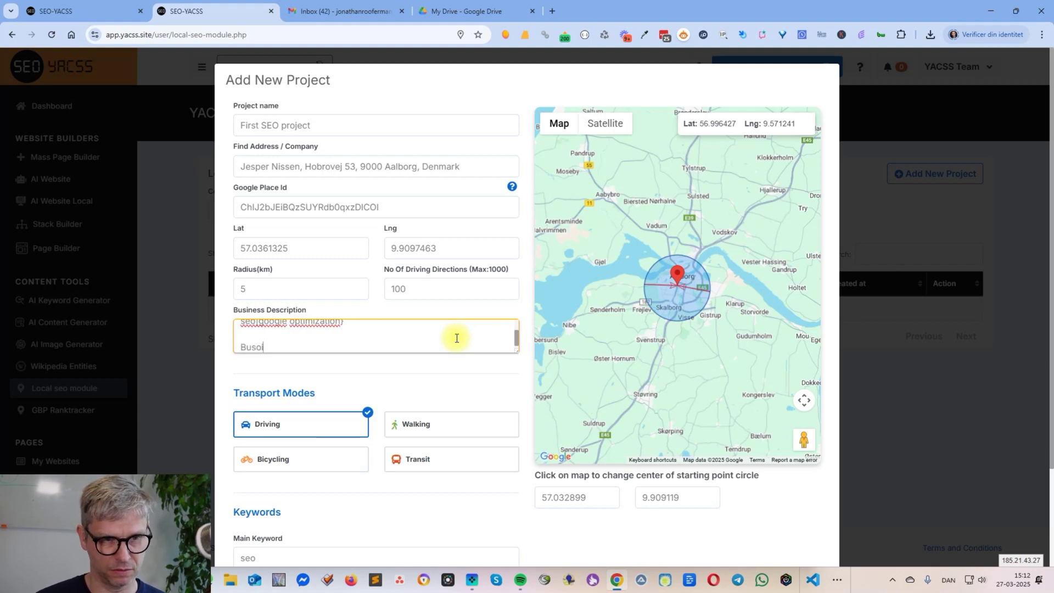
{"action": "type", "text": "iness c"}
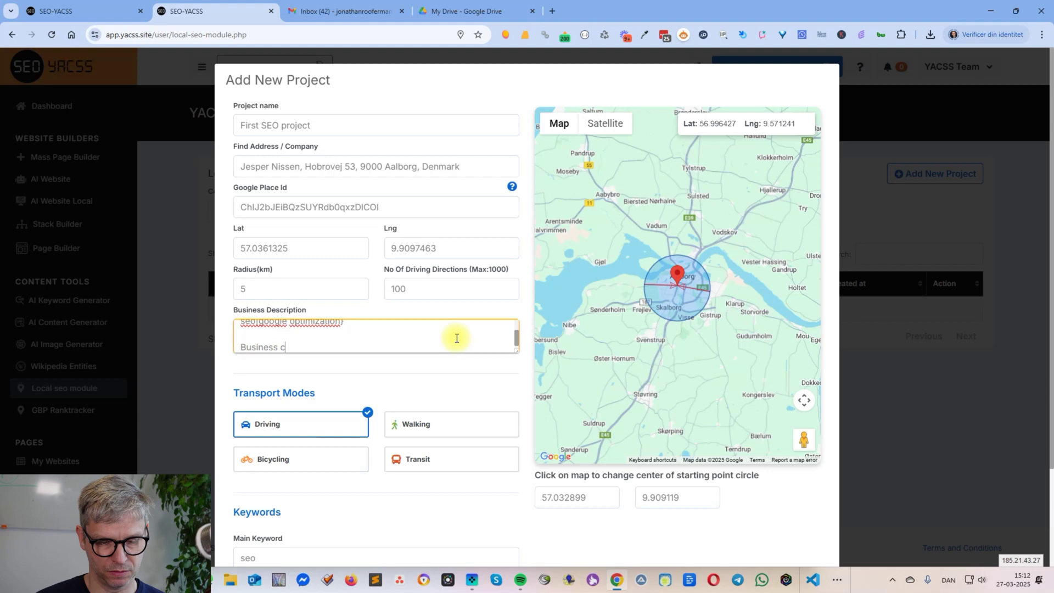
{"action": "type", "text": "itations:"}
{"action": "key", "text": "Return"}
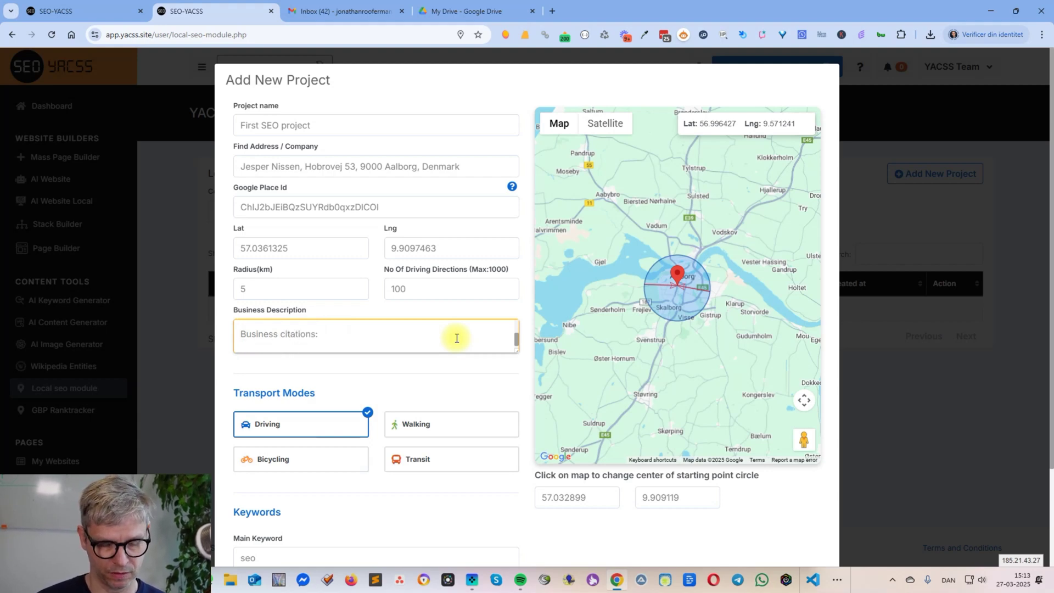
{"action": "type", "text": "Facebook url"}
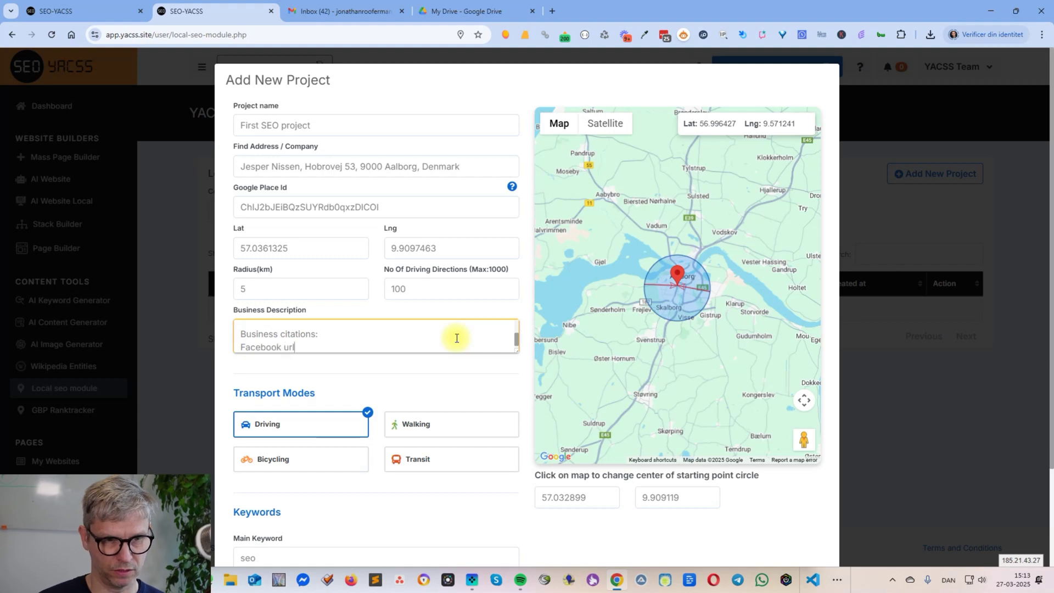
{"action": "key", "text": "Return"}
{"action": "type", "text": "Youtube URL"}
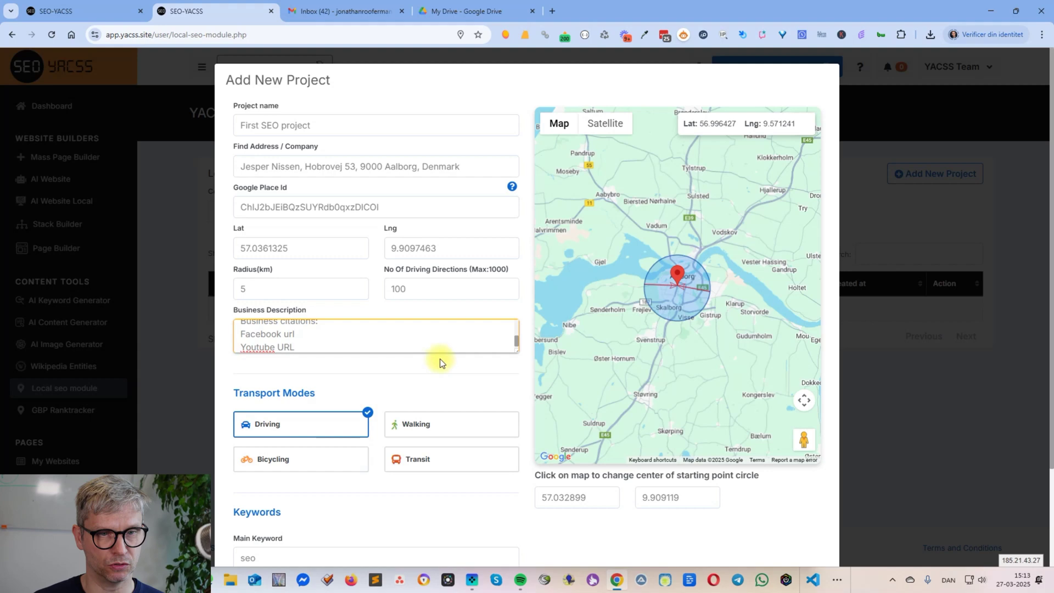
{"action": "left_click_drag", "start_coordinate": [516, 352], "coordinate": [491, 405]}
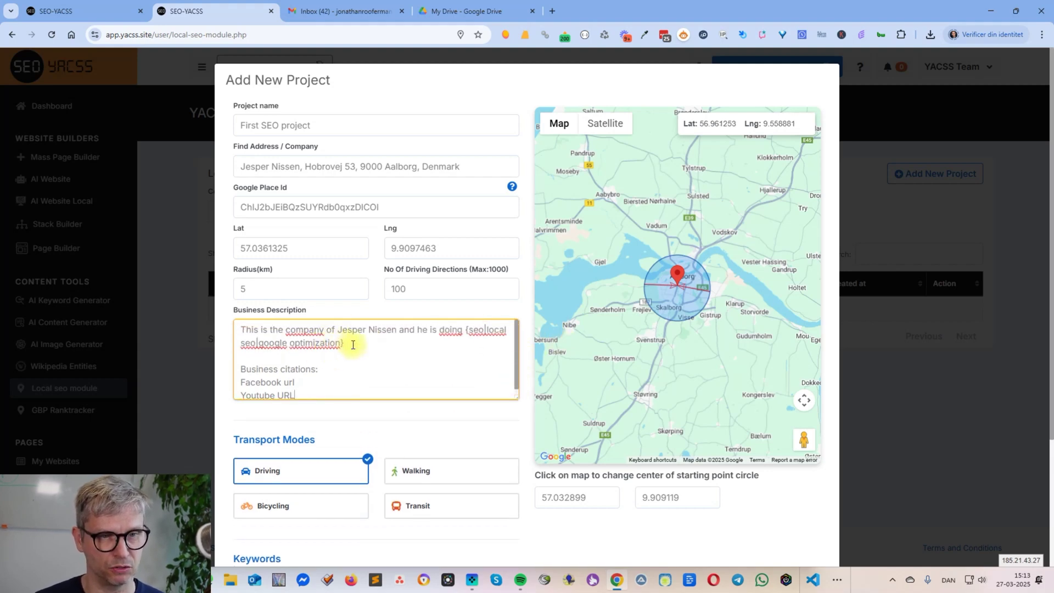
{"action": "left_click_drag", "start_coordinate": [352, 345], "coordinate": [205, 329]}
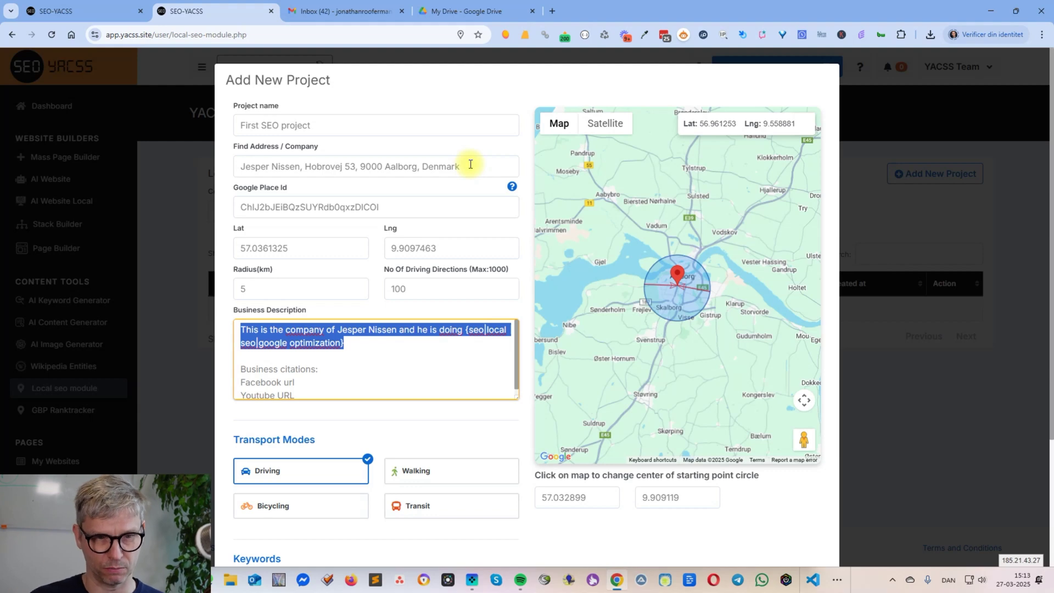
- Enable the Walking, Transit and Bicycling transport modes next to Driving
{"action": "double_click", "coordinate": [471, 164]}
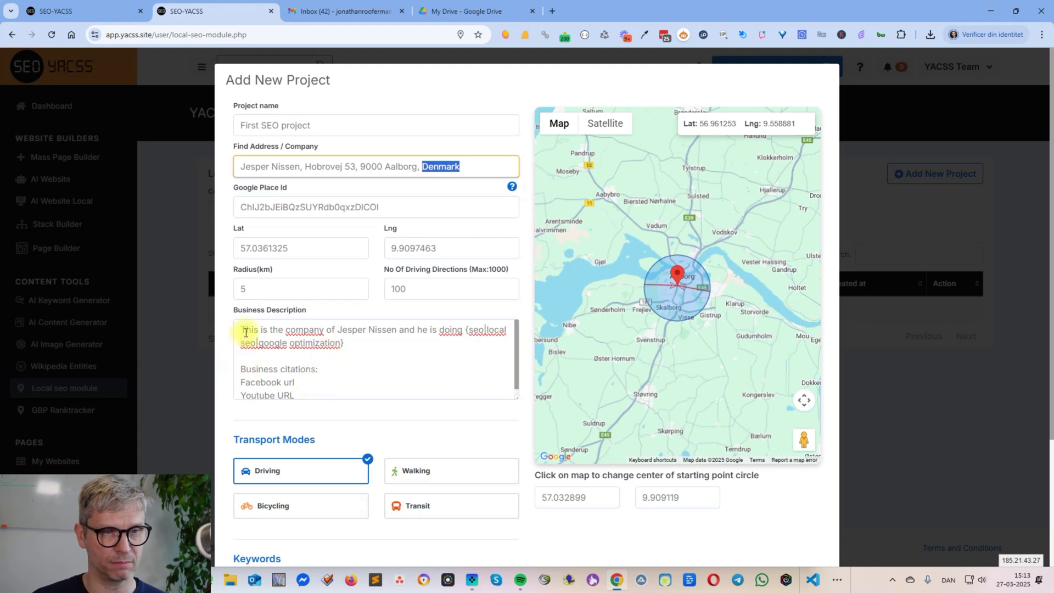
{"action": "left_click_drag", "start_coordinate": [243, 331], "coordinate": [302, 409]}
{"action": "scroll", "coordinate": [430, 343], "scroll_direction": "down", "scroll_amount": 3}
{"action": "left_click", "coordinate": [426, 304]}
{"action": "left_click", "coordinate": [420, 348]}
{"action": "left_click", "coordinate": [300, 347]}
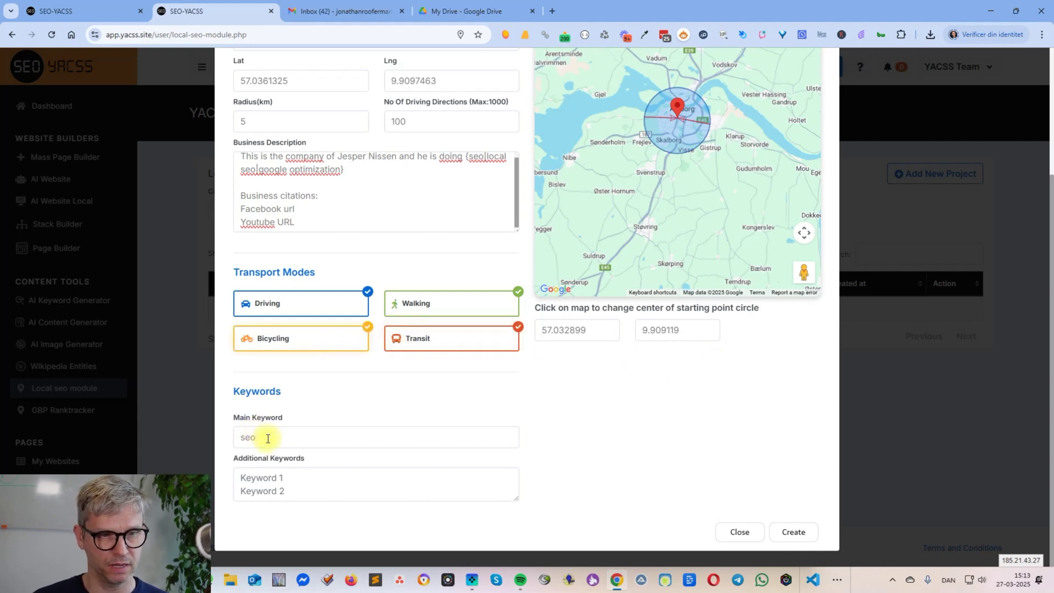
{"action": "left_click_drag", "start_coordinate": [269, 437], "coordinate": [236, 436]}
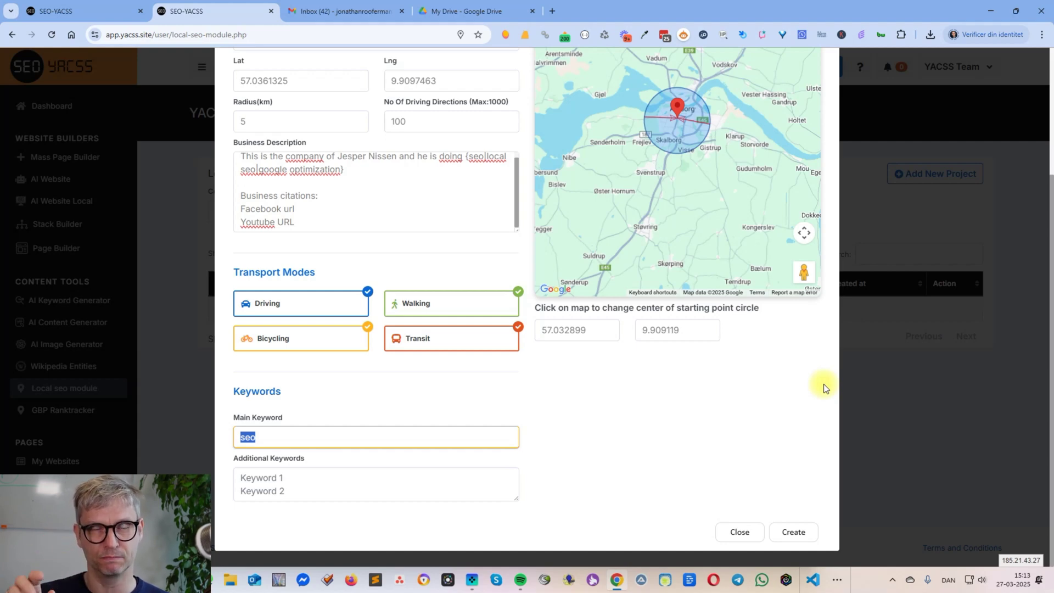
- Replace the example additional keywords with 'local seo' and 'google optimization' and create the project
{"action": "left_click", "coordinate": [257, 482]}
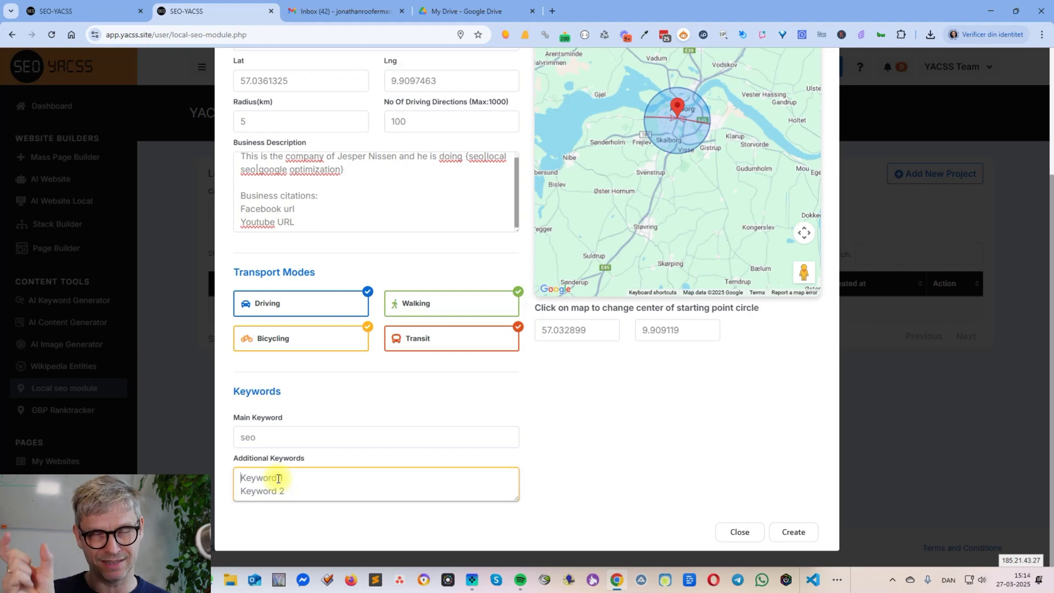
{"action": "key", "text": "ctrl+a"}
{"action": "key", "text": "BackSpace"}
{"action": "type", "text": "local seo"}
{"action": "key", "text": "Return"}
{"action": "type", "text": "google optimizatiopn"}
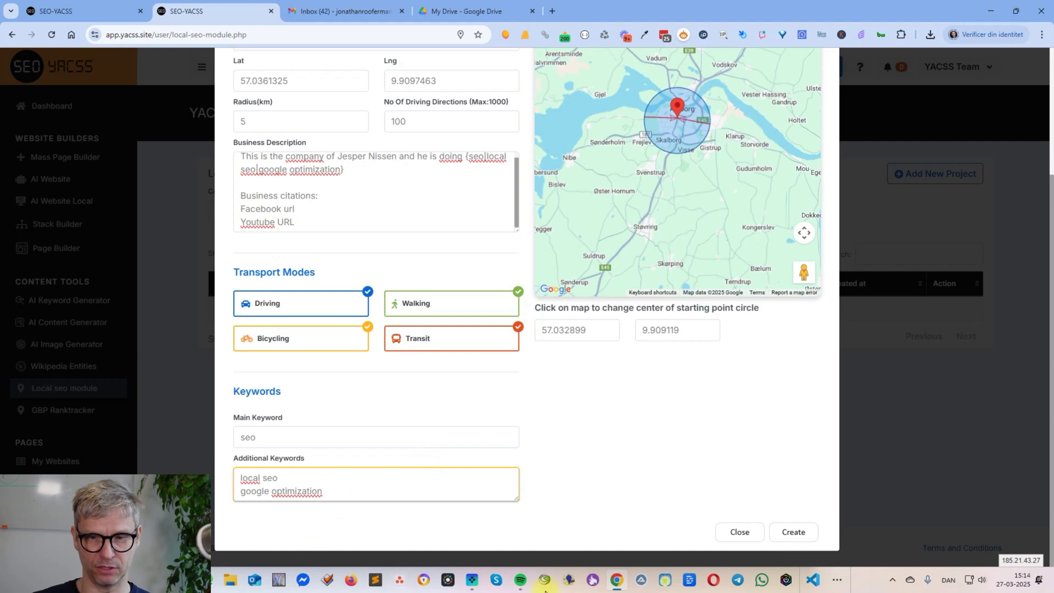
{"action": "left_click", "coordinate": [786, 532]}
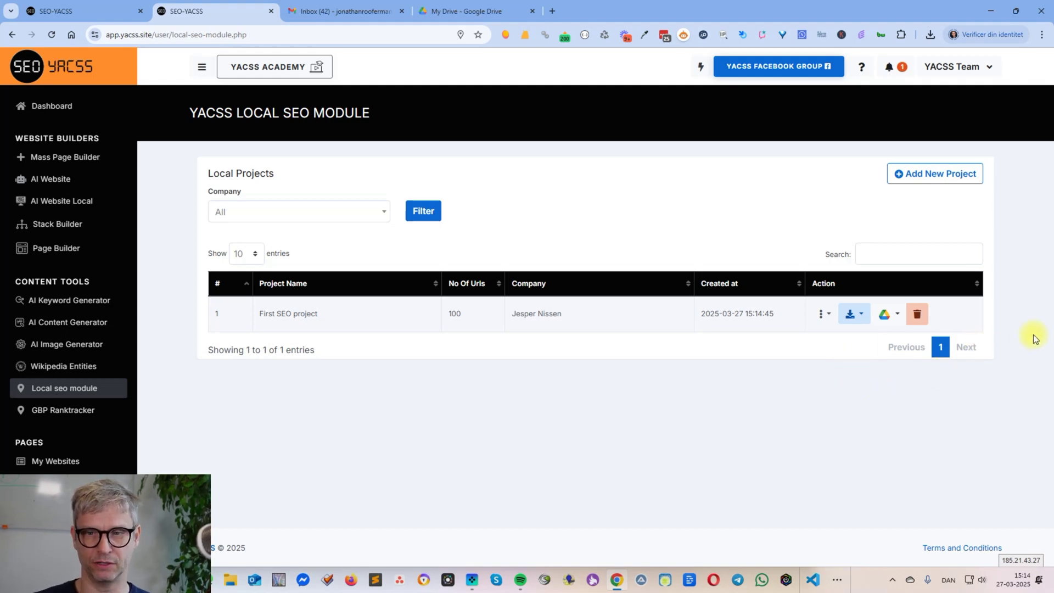
- Download First SEO project's URLs in the 'Url as txt' format as urls (3).txt
{"action": "left_click", "coordinate": [829, 315]}
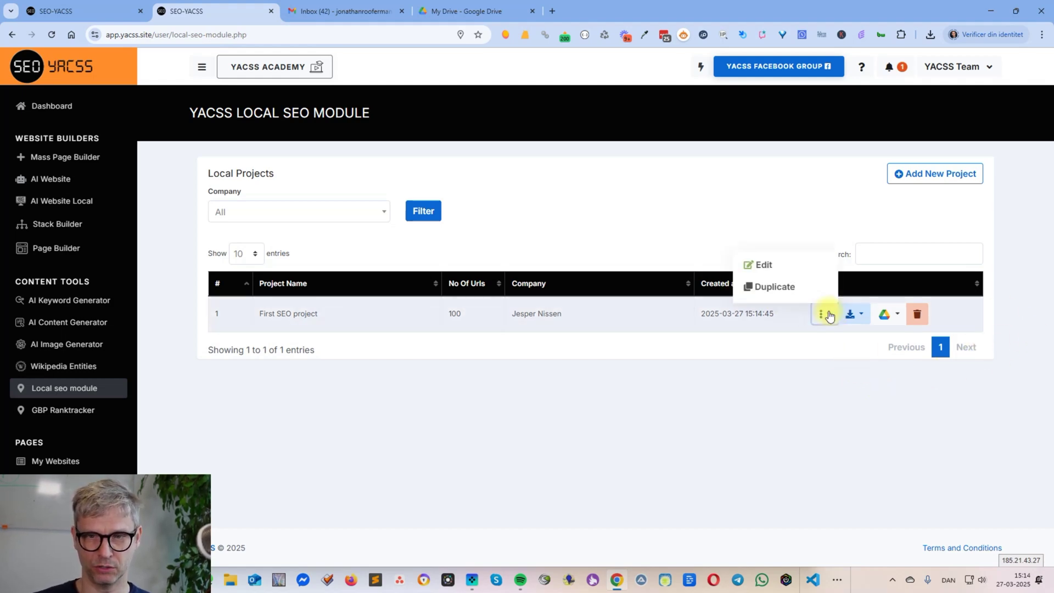
{"action": "left_click", "coordinate": [754, 424]}
{"action": "left_click", "coordinate": [856, 313]}
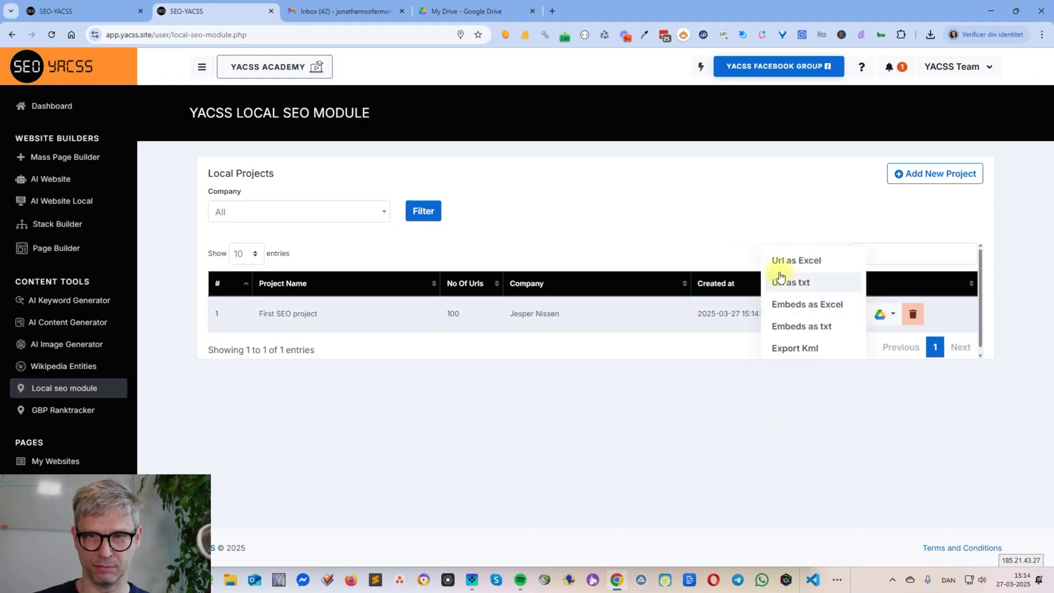
{"action": "left_click", "coordinate": [798, 284]}
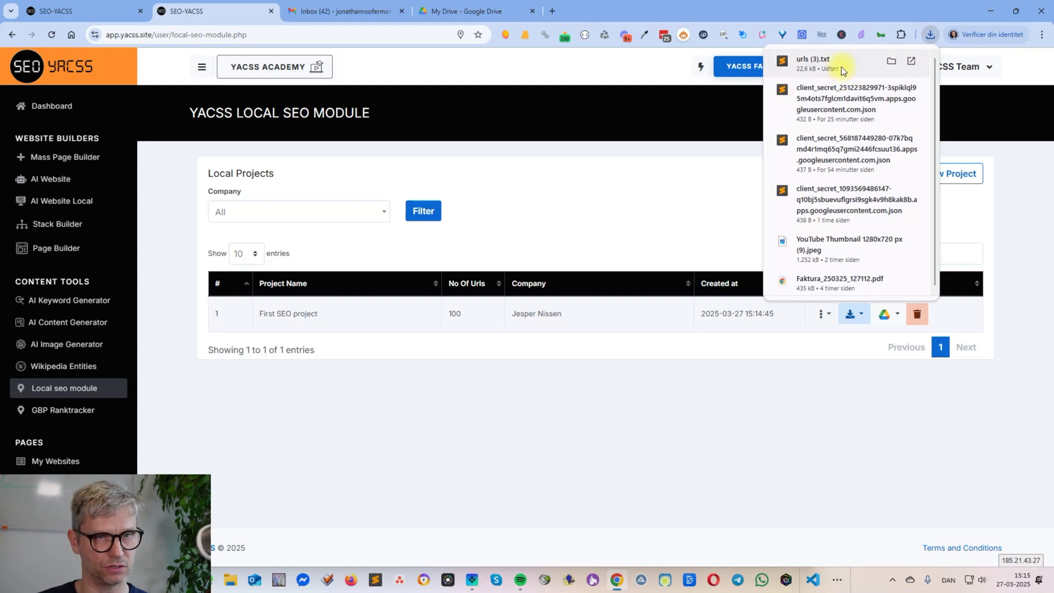
- Open urls (3).txt in Sublime Text and insert blank lines between the first six URLs
{"action": "left_click", "coordinate": [841, 67]}
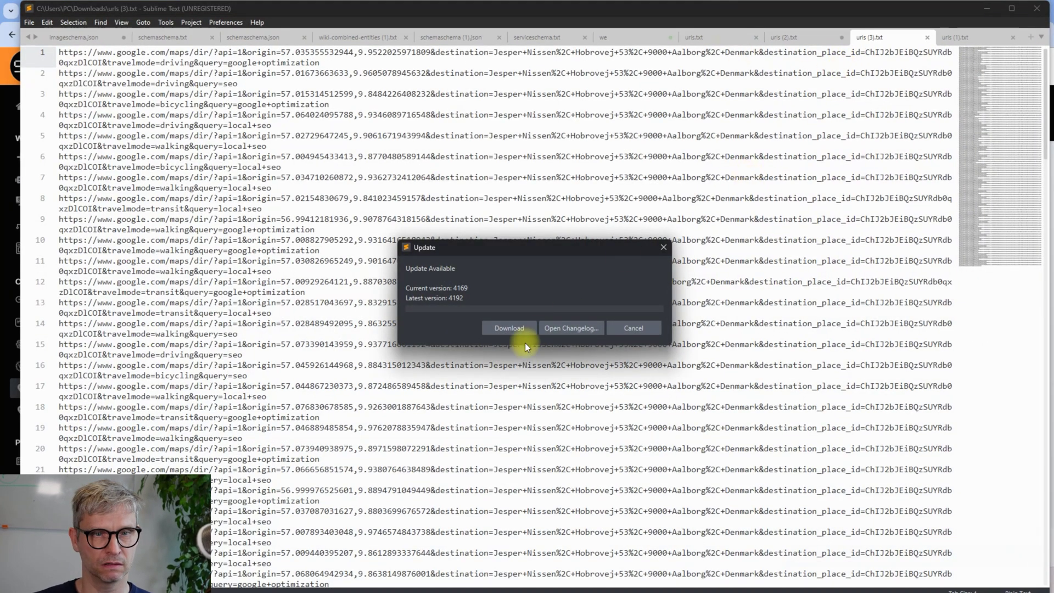
{"action": "left_click", "coordinate": [626, 327]}
{"action": "left_click", "coordinate": [355, 66]}
{"action": "key", "text": "Return"}
{"action": "left_click", "coordinate": [266, 93]}
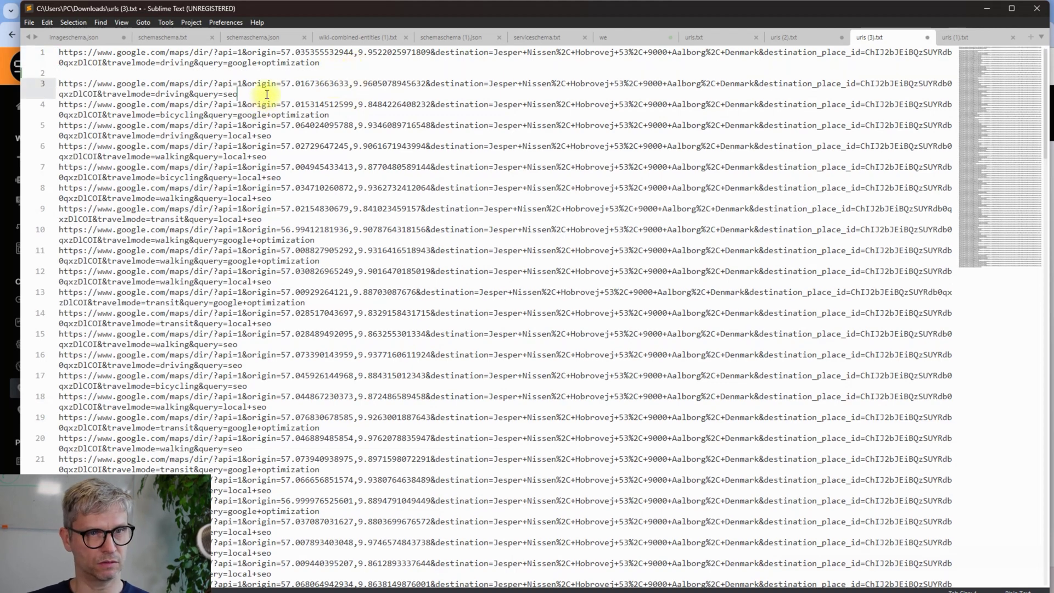
{"action": "key", "text": "Return"}
{"action": "left_click", "coordinate": [359, 128]}
{"action": "key", "text": "Return"}
{"action": "left_click", "coordinate": [286, 158]}
{"action": "key", "text": "Return"}
{"action": "left_click", "coordinate": [287, 178]}
{"action": "key", "text": "Return"}
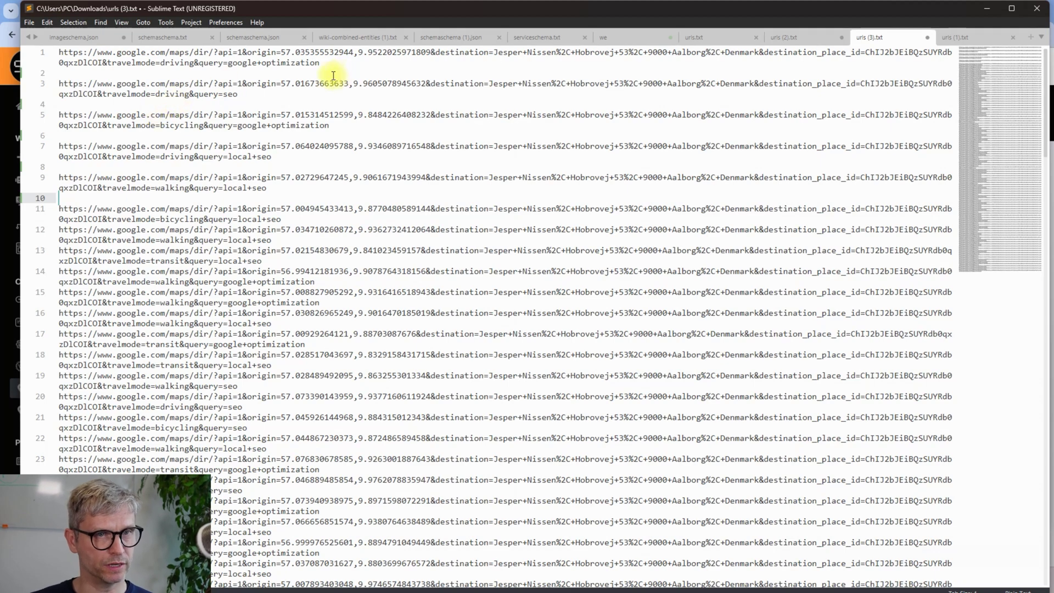
- Select the entire first URL and return to the browser
{"action": "triple_click", "coordinate": [61, 51]}
{"action": "key", "text": "Right"}
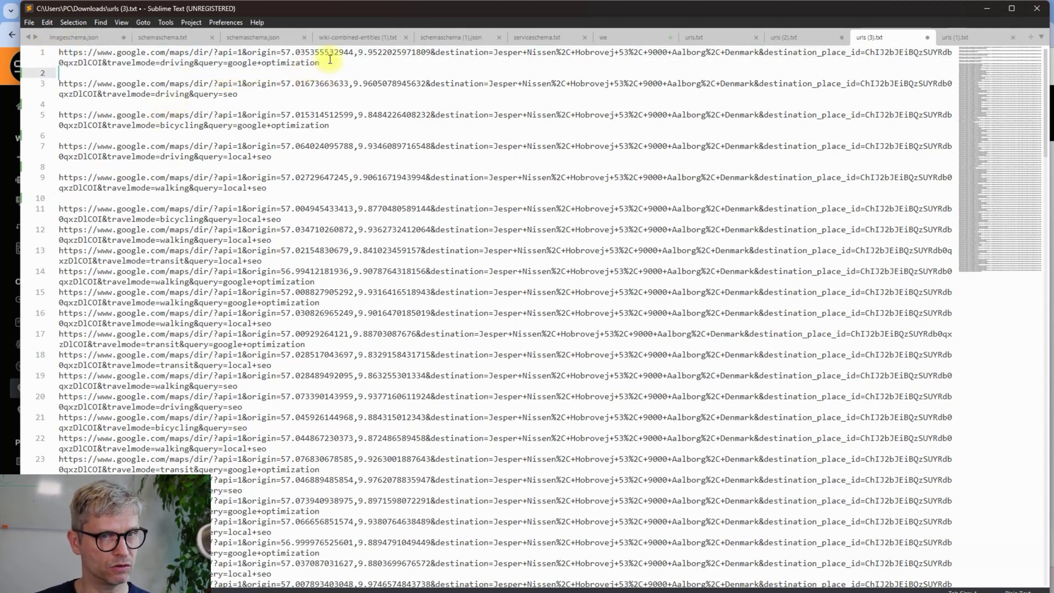
{"action": "left_click", "coordinate": [318, 64]}
{"action": "left_click_drag", "start_coordinate": [320, 64], "coordinate": [66, 55]}
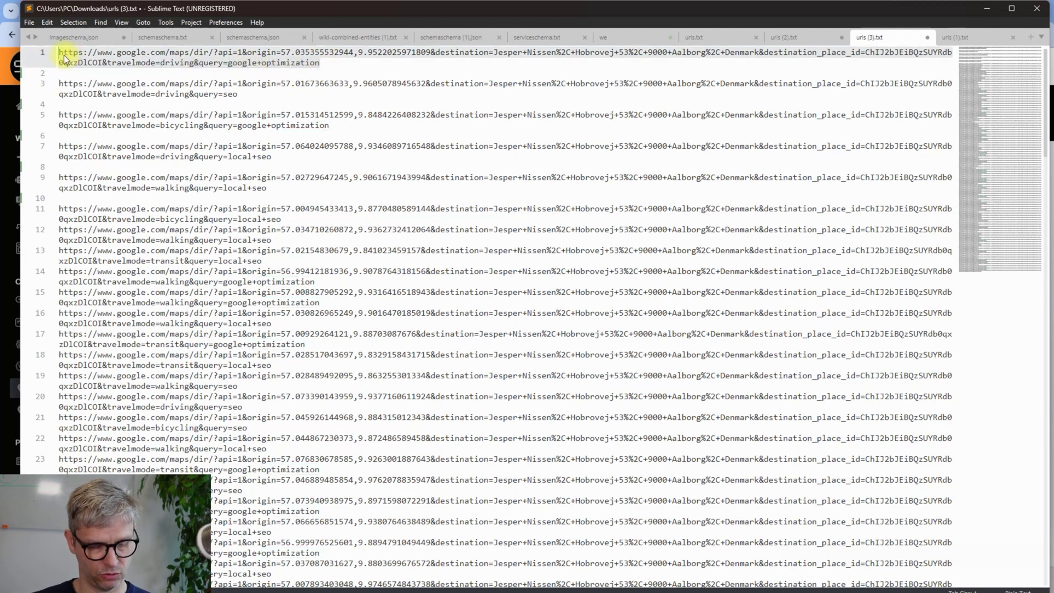
{"action": "key", "text": "alt+Tab"}
- Load the copied first URL in a new tab and close the extension's business panel
{"action": "left_click", "coordinate": [553, 12]}
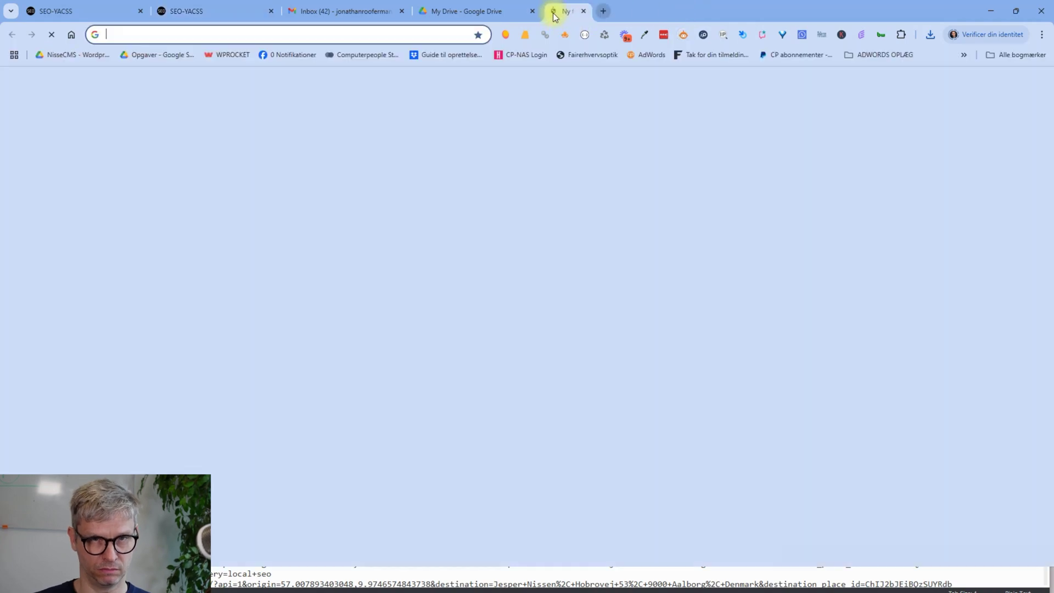
{"action": "key", "text": "ctrl+v"}
{"action": "key", "text": "Return"}
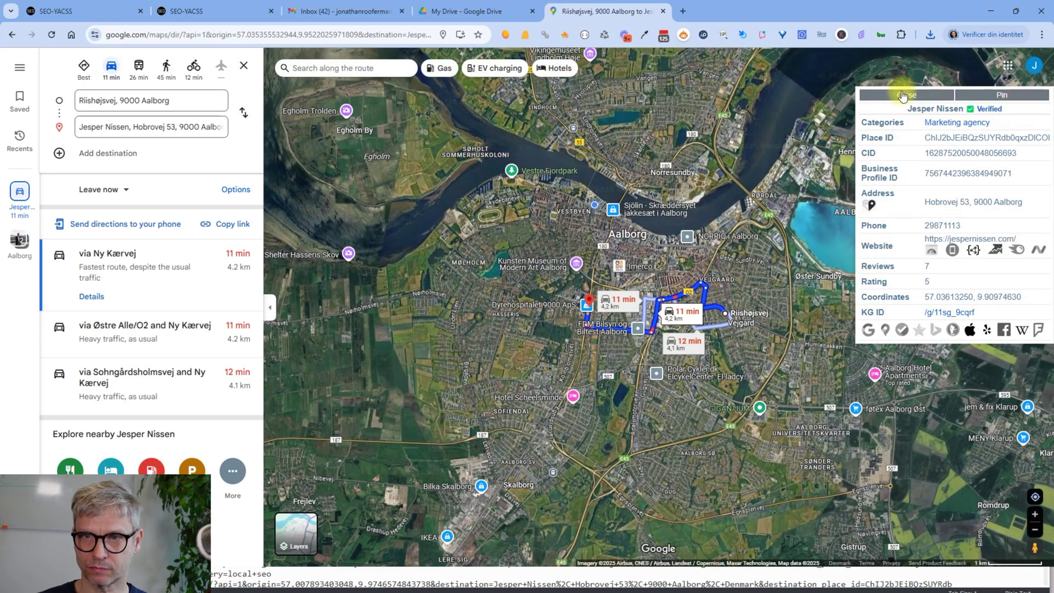
{"action": "left_click", "coordinate": [900, 93]}
- Enlarge and pan the 11-min, 4.2 km driving route, then reset page zoom to 100%
{"action": "mouse_move", "coordinate": [639, 329]}
{"action": "key", "text": "ctrl+plus"}
{"action": "key", "text": "ctrl+plus"}
{"action": "key", "text": "ctrl+plus"}
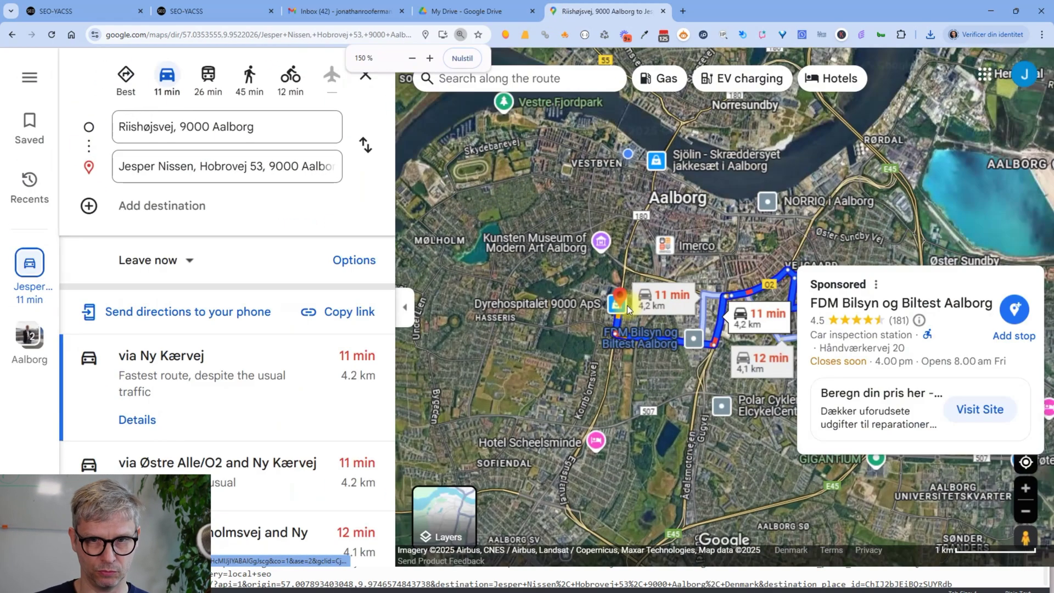
{"action": "scroll", "coordinate": [854, 360], "scroll_direction": "up", "scroll_amount": 3}
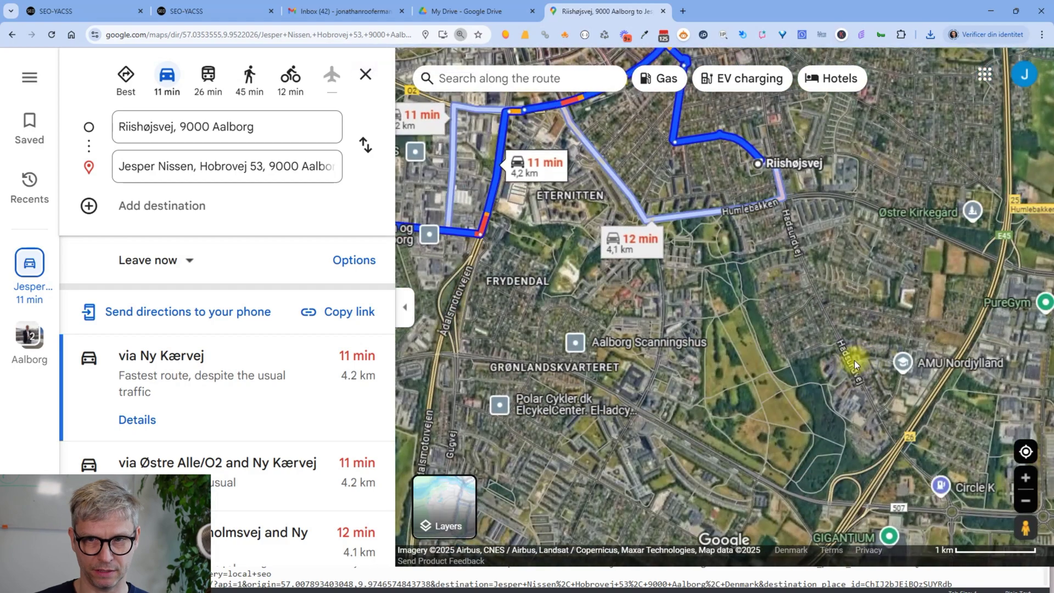
{"action": "mouse_move", "coordinate": [841, 418]}
{"action": "left_mouse_down"}
{"action": "mouse_move", "coordinate": [879, 466]}
{"action": "mouse_move", "coordinate": [1035, 405]}
{"action": "mouse_move", "coordinate": [990, 419]}
{"action": "left_mouse_up"}
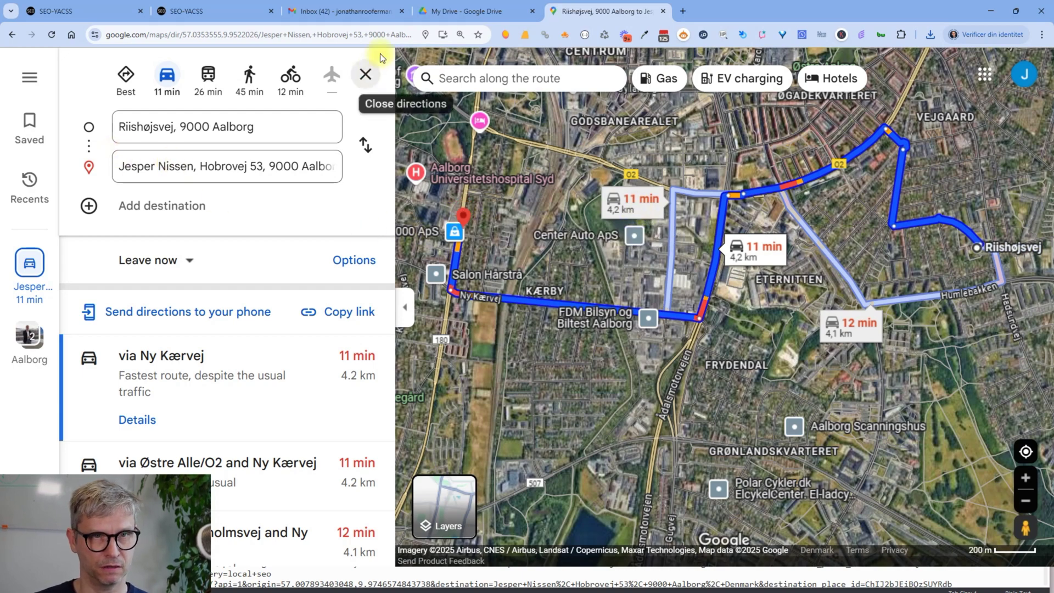
{"action": "left_click", "coordinate": [460, 34]}
{"action": "left_click", "coordinate": [461, 58]}
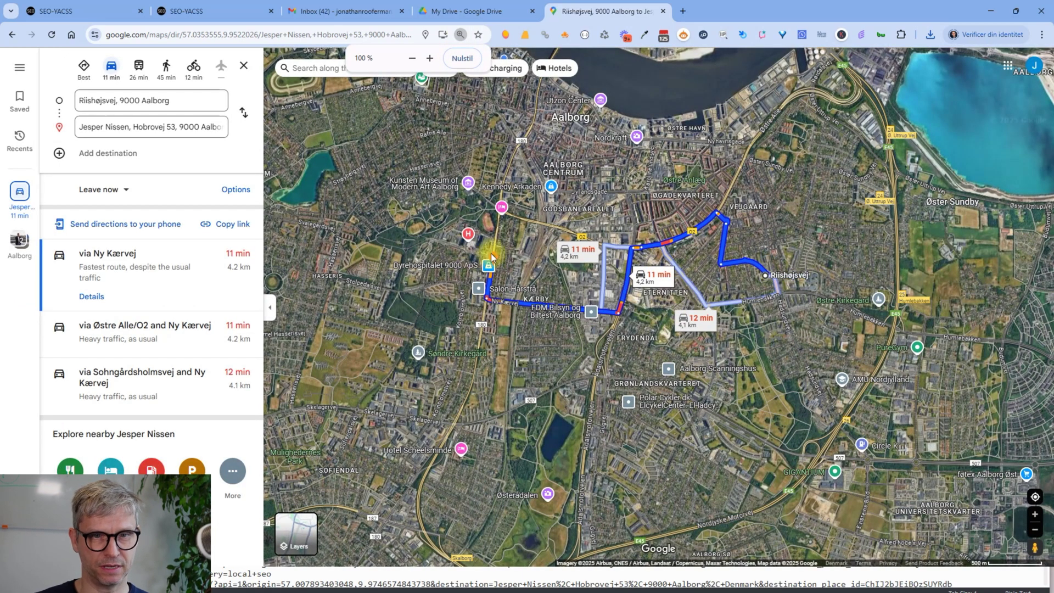
- Review the end of the full directions URL, then go back to urls (3).txt
{"action": "left_click", "coordinate": [378, 35]}
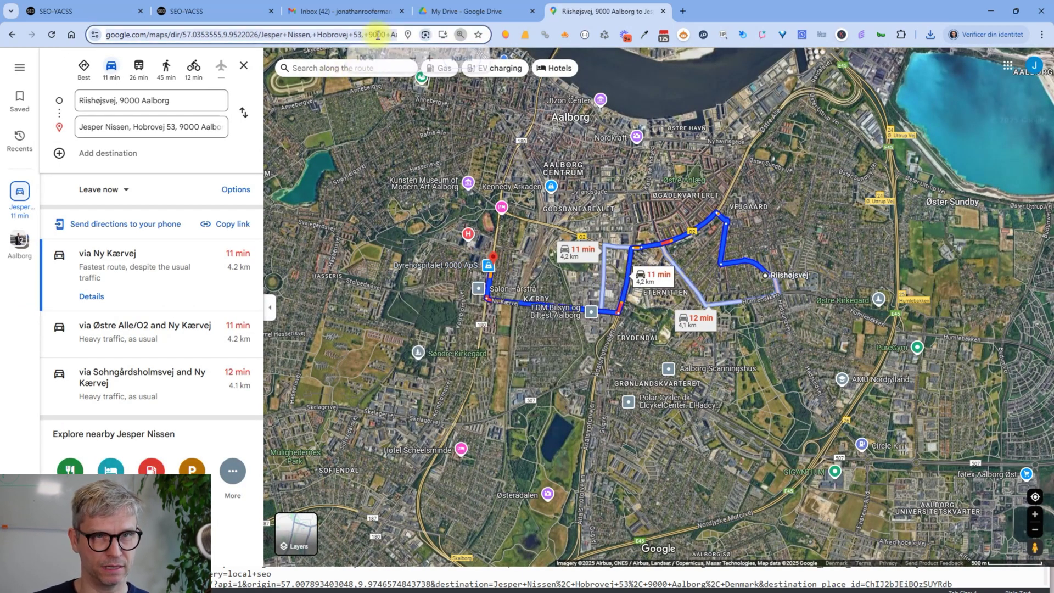
{"action": "key", "text": "End"}
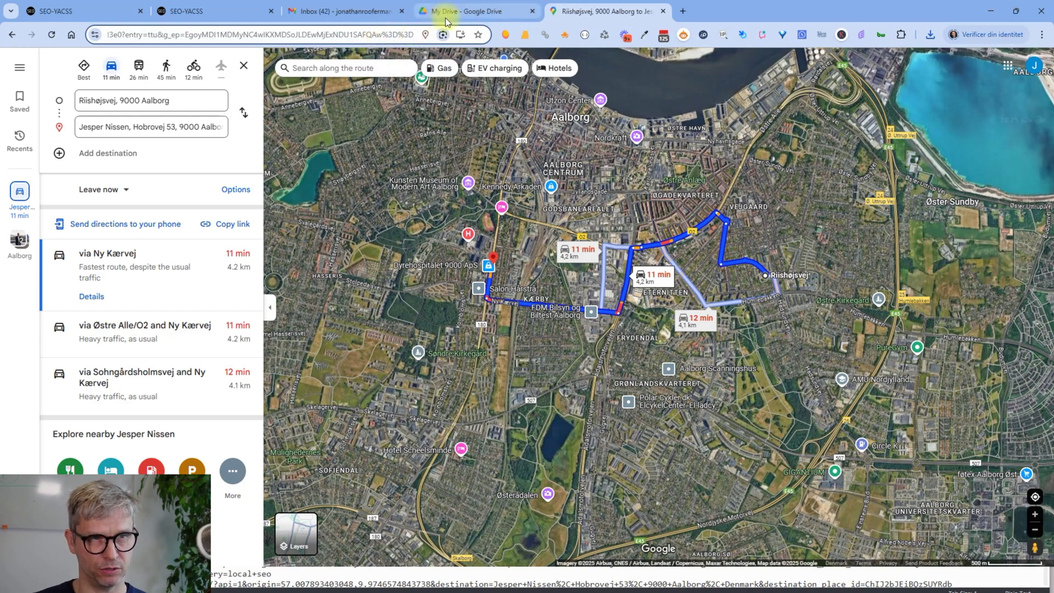
{"action": "key", "text": "alt+Tab"}
{"action": "left_click", "coordinate": [361, 70]}
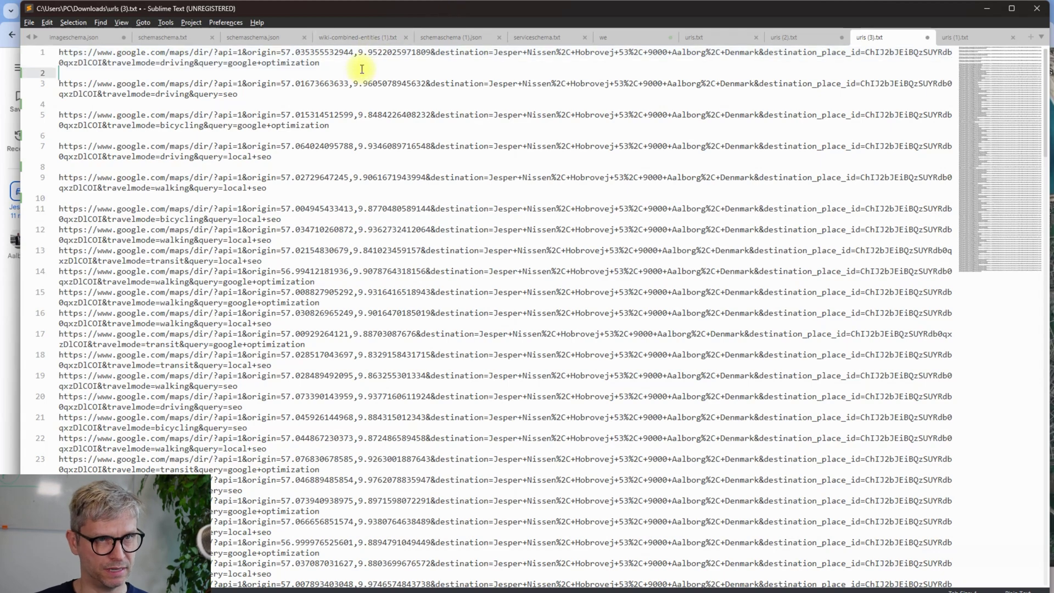
- Examine the first URL's query parameters and highlight every occurrence of 'seo'
{"action": "left_click_drag", "start_coordinate": [322, 65], "coordinate": [64, 54]}
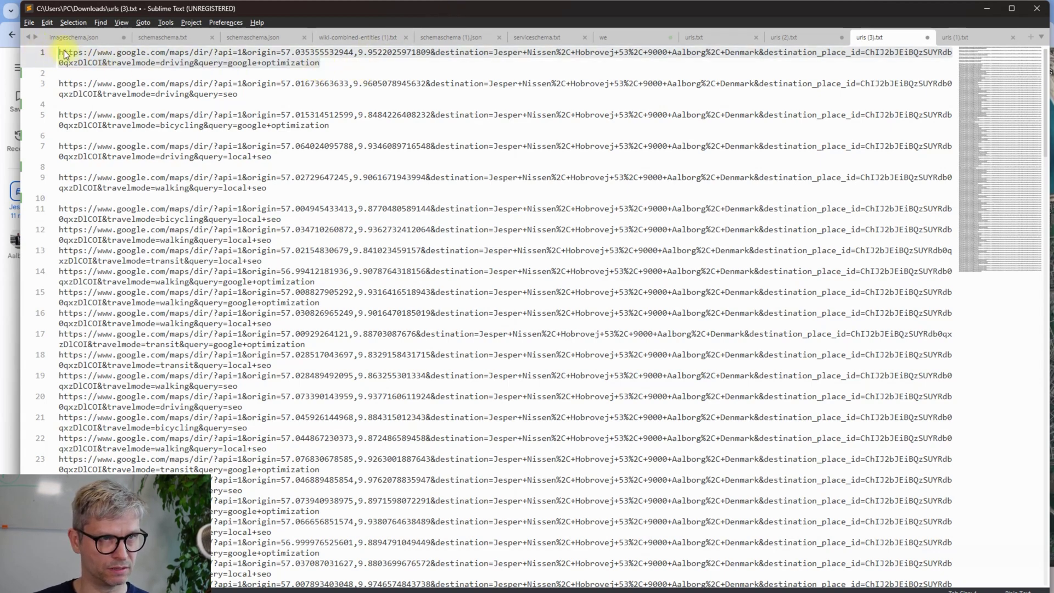
{"action": "left_click", "coordinate": [290, 62]}
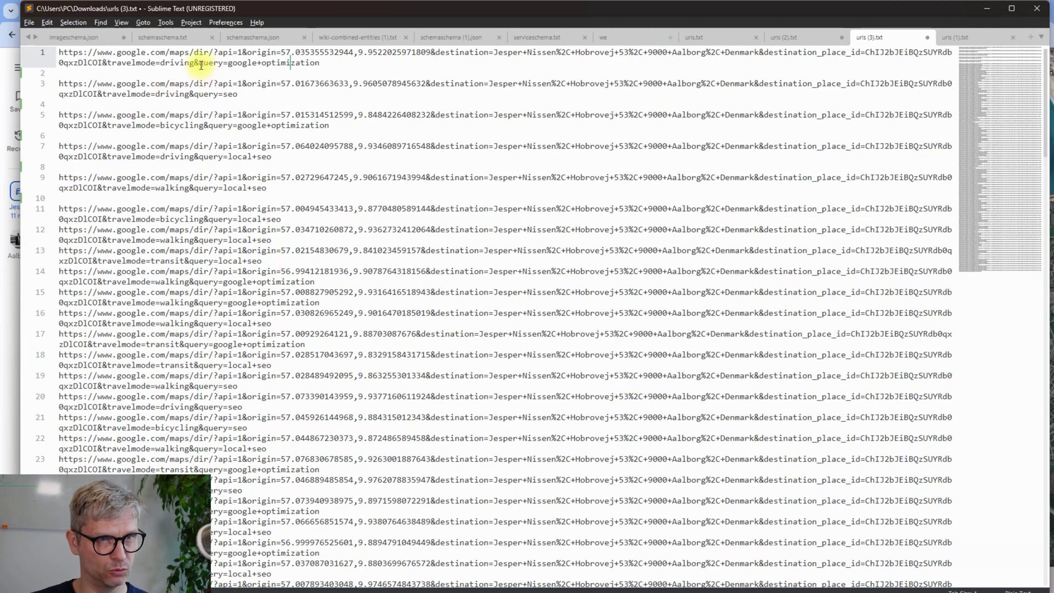
{"action": "left_click", "coordinate": [218, 64]}
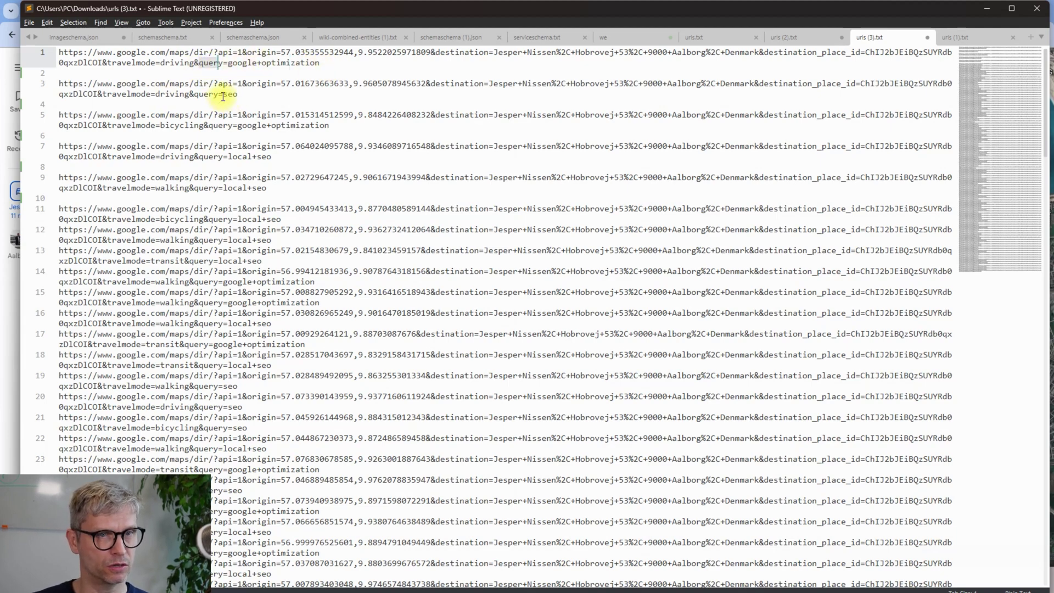
{"action": "double_click", "coordinate": [227, 95]}
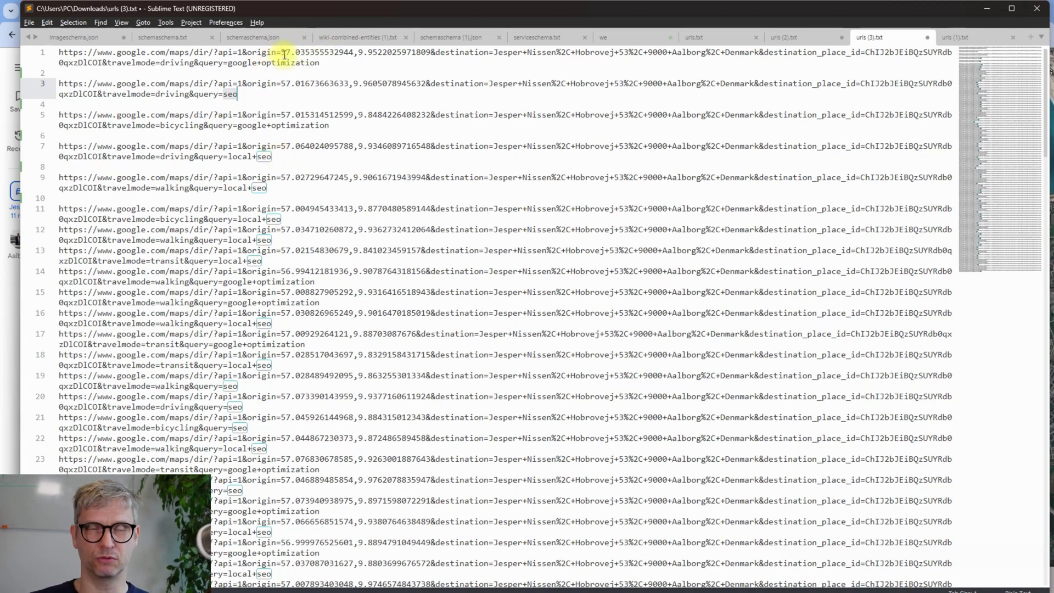
- Compare the origin latitude and longitude across lines 1, 3 and 5, then return to Maps
{"action": "left_click_drag", "start_coordinate": [281, 52], "coordinate": [434, 53]}
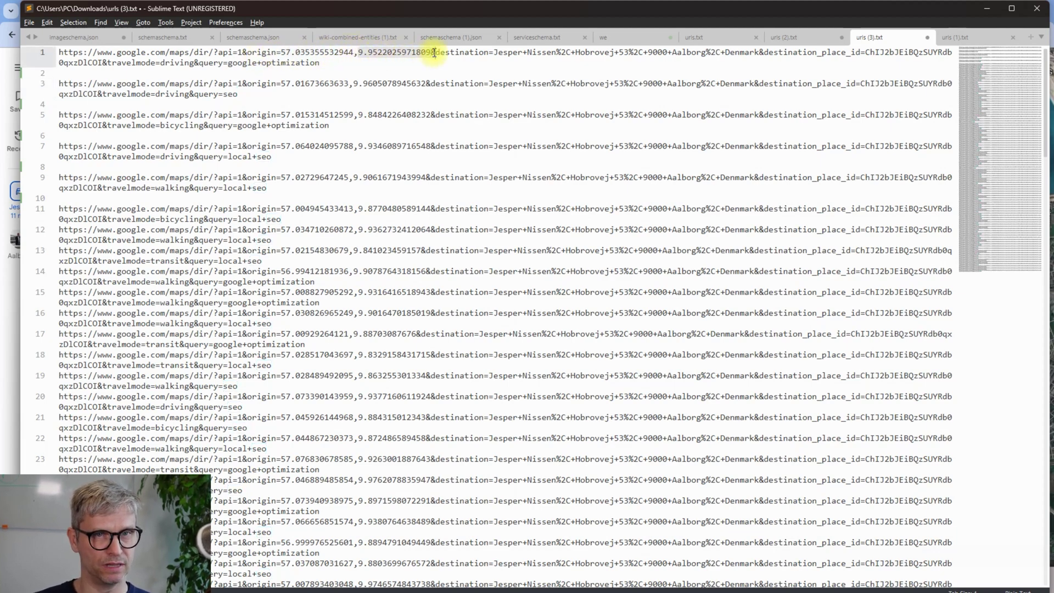
{"action": "left_click", "coordinate": [425, 83]}
{"action": "left_click", "coordinate": [422, 52]}
{"action": "left_click", "coordinate": [414, 83]}
{"action": "left_click", "coordinate": [420, 114]}
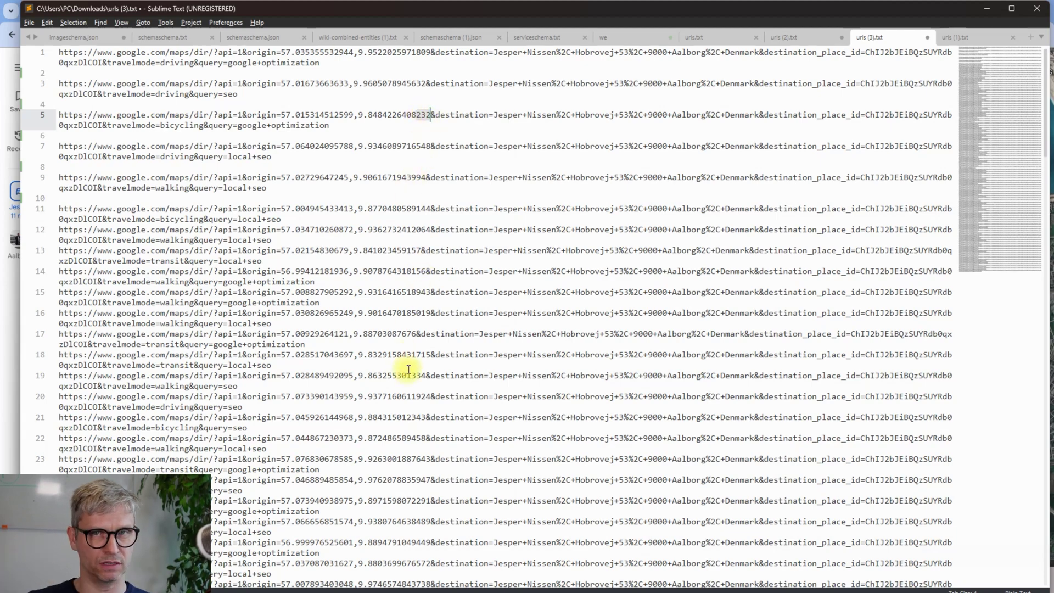
{"action": "key", "text": "alt+Tab"}
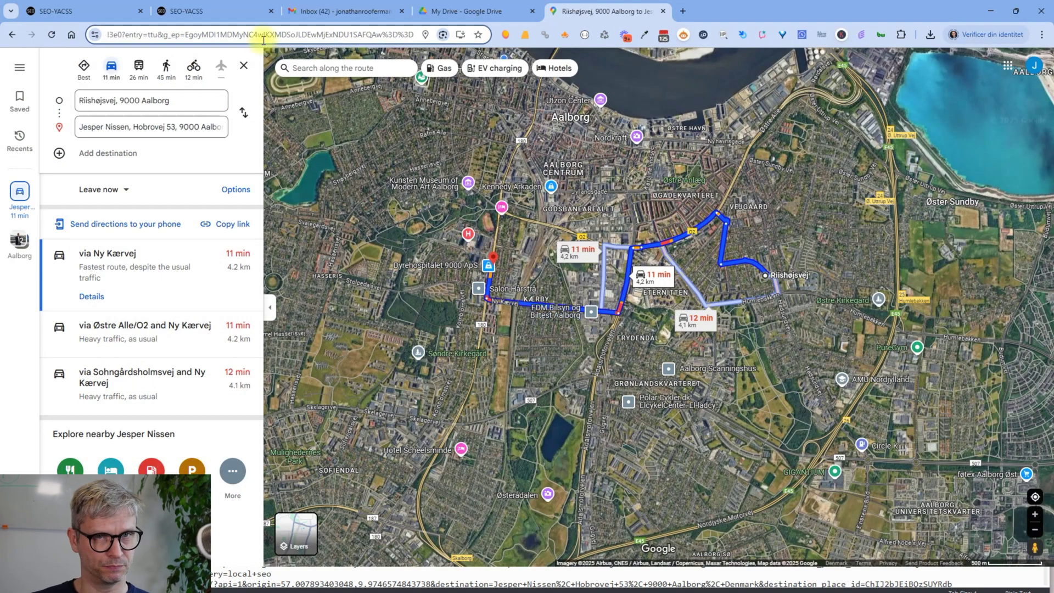
- Go back to the Local Projects list and show First SEO project's export formats
{"action": "left_click", "coordinate": [202, 15]}
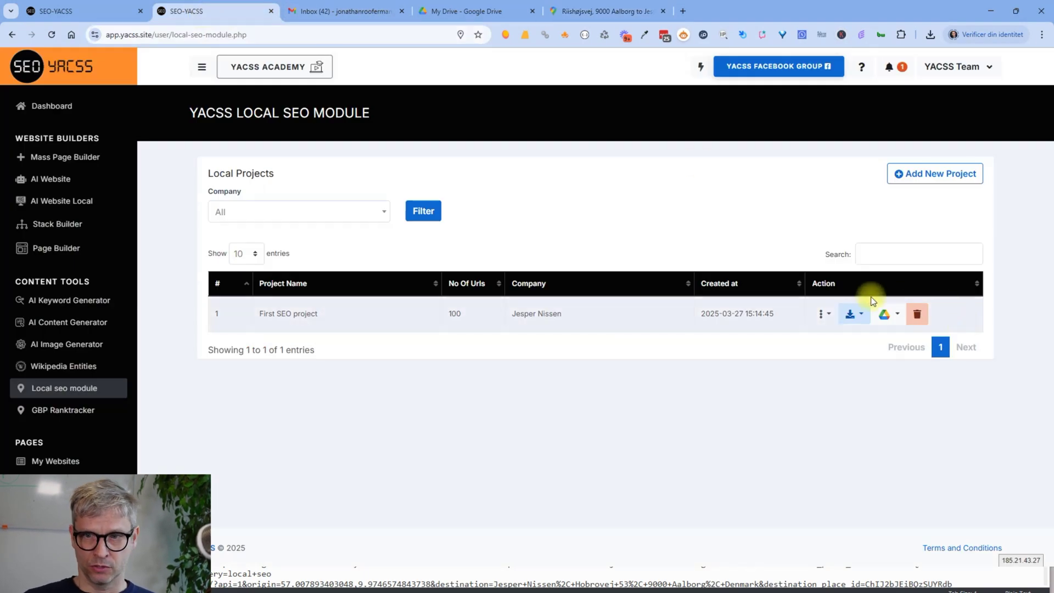
{"action": "left_click", "coordinate": [851, 314]}
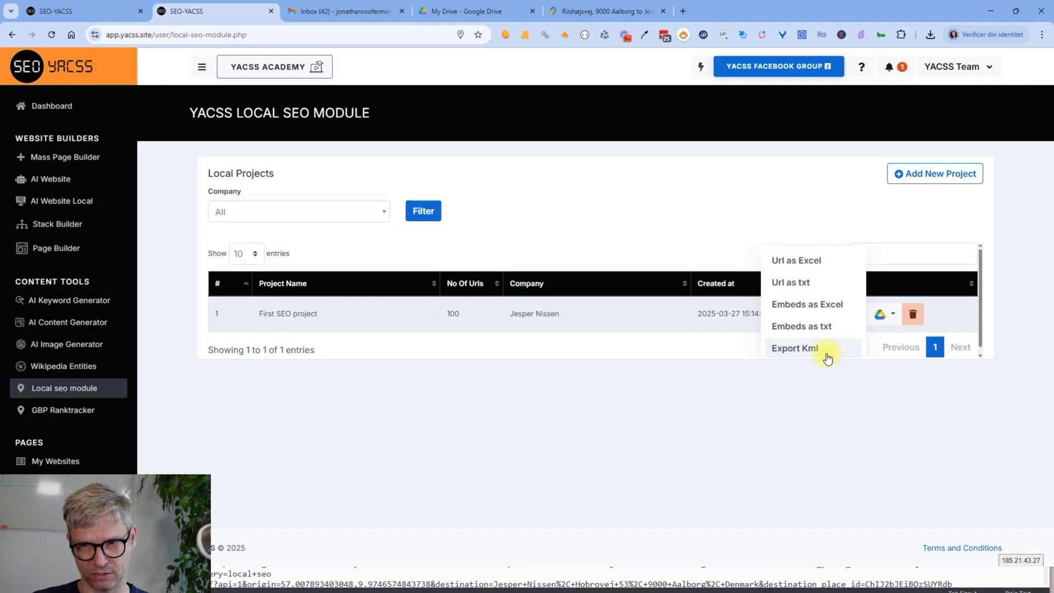
- Export the project links to Drive, picking the client and Google account, and upload
{"action": "left_click", "coordinate": [887, 324]}
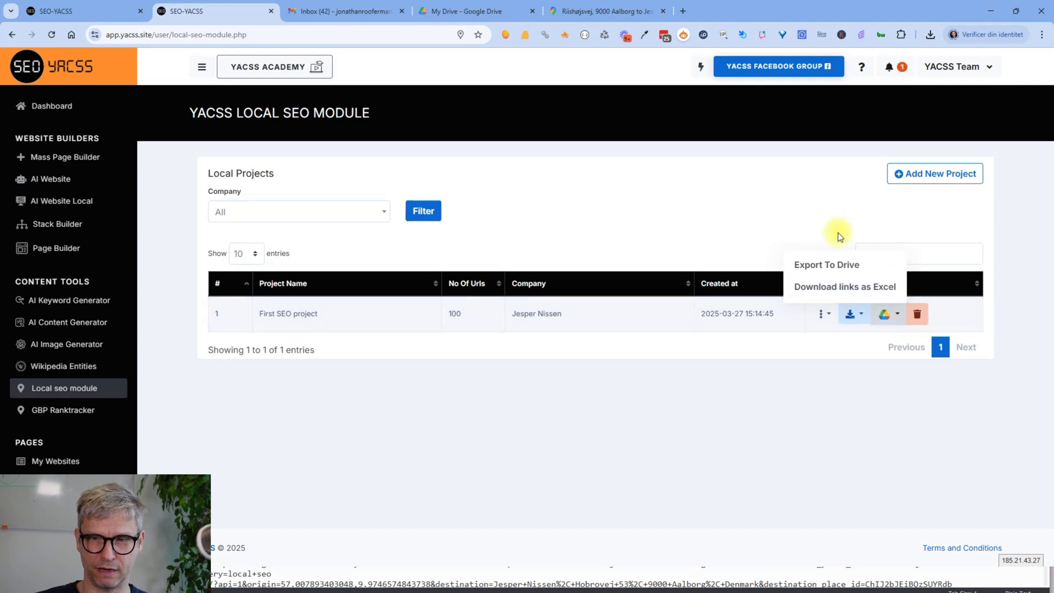
{"action": "left_click", "coordinate": [843, 266]}
{"action": "left_click", "coordinate": [566, 315]}
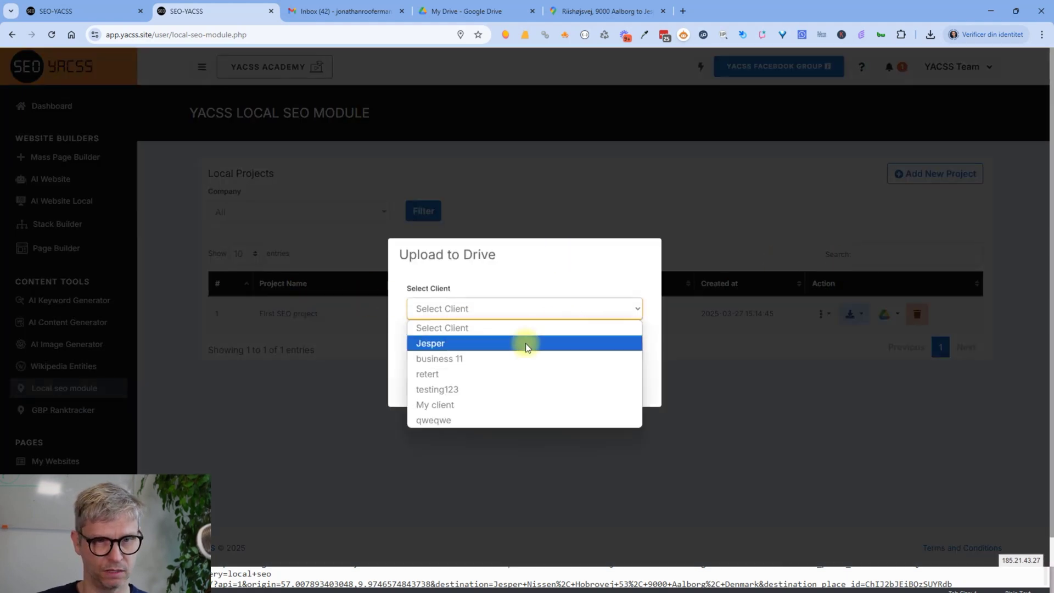
{"action": "left_click", "coordinate": [525, 343]}
{"action": "left_click", "coordinate": [519, 356]}
{"action": "left_click", "coordinate": [521, 383]}
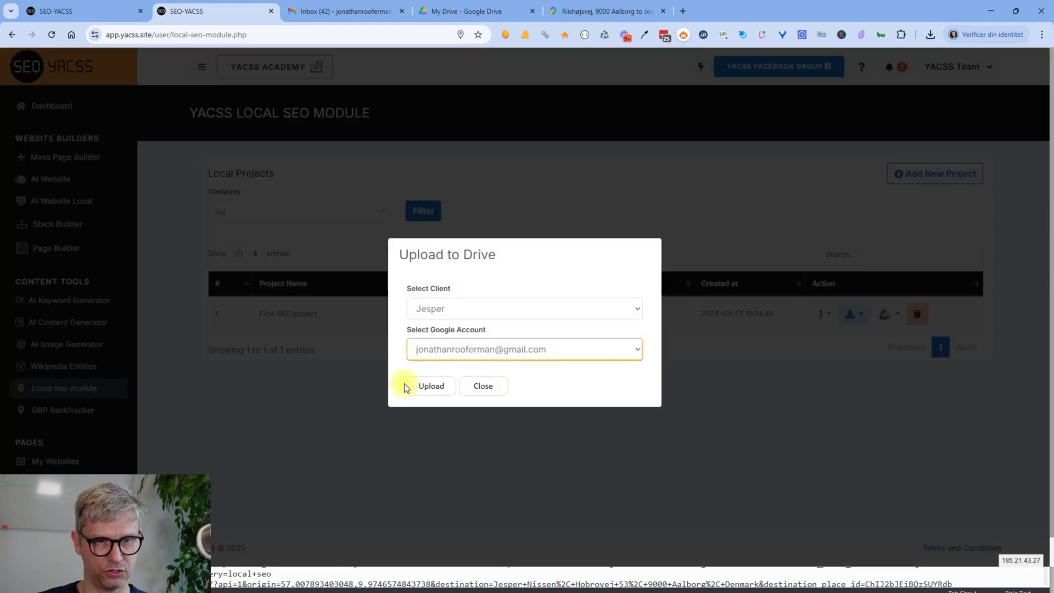
{"action": "left_click", "coordinate": [432, 386]}
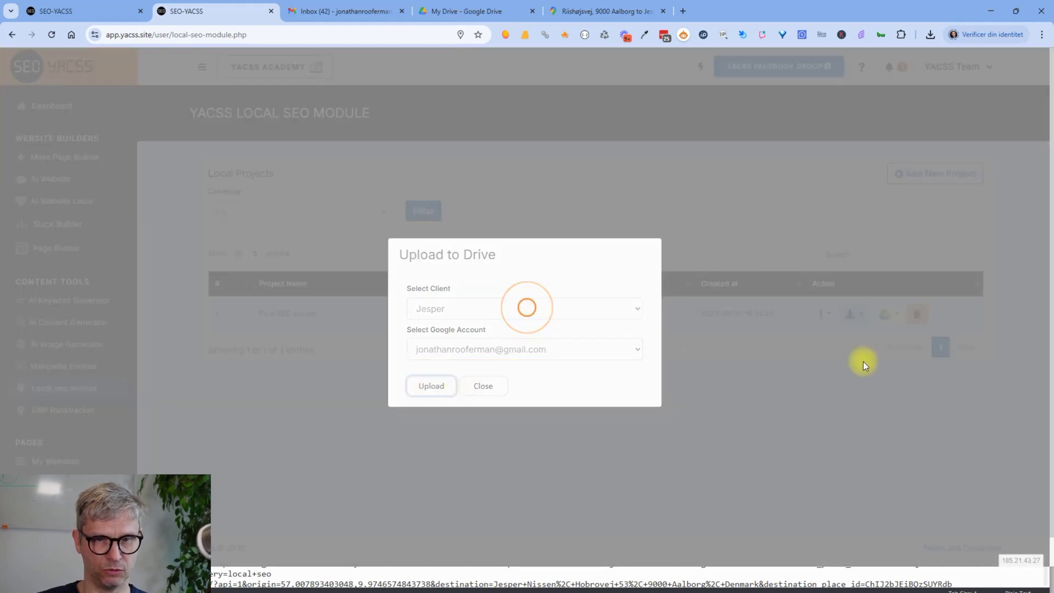